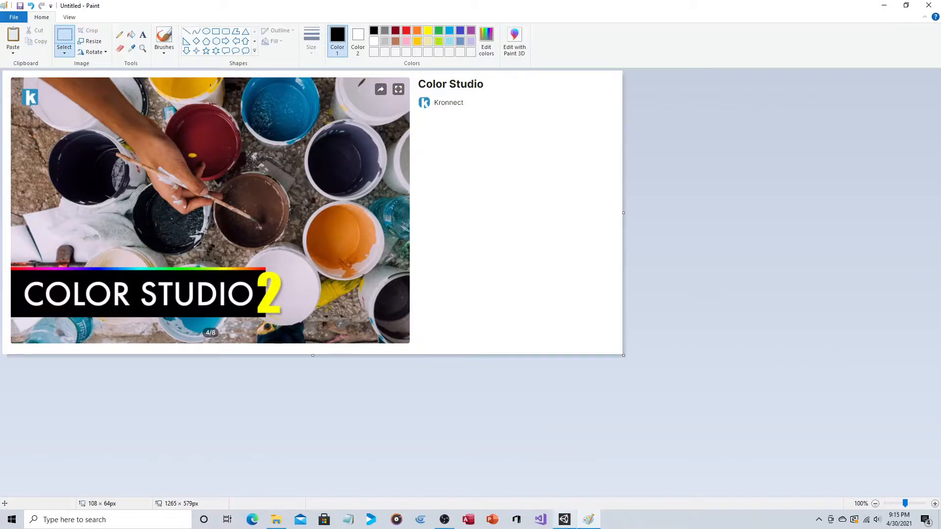
Switch to Unity and read the Color Studio README's usage instructions and version history.
{"action": "left_click", "coordinate": [564, 520]}
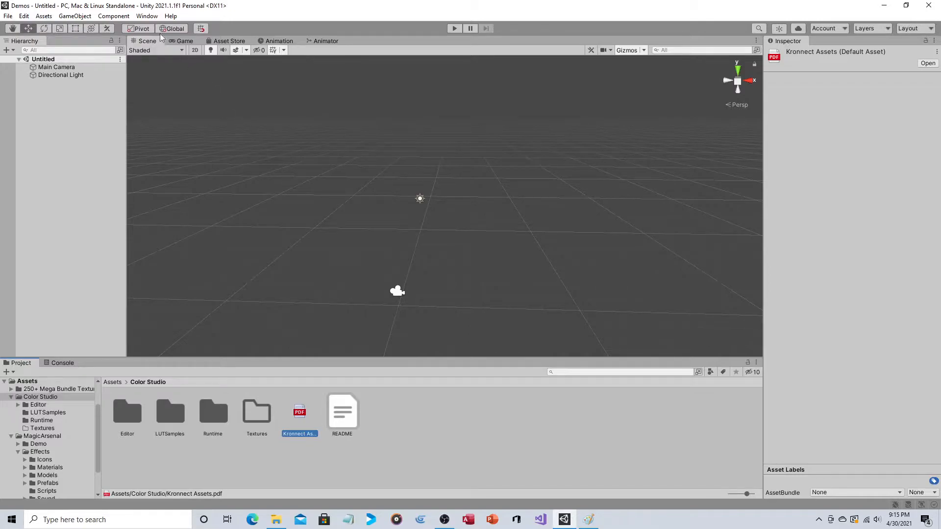
{"action": "left_click", "coordinate": [146, 16]}
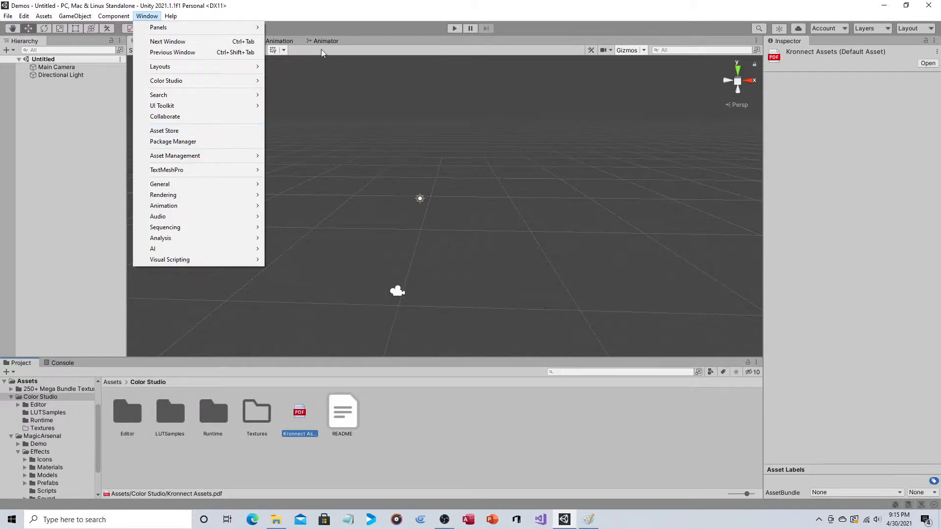
{"action": "left_click", "coordinate": [371, 12]}
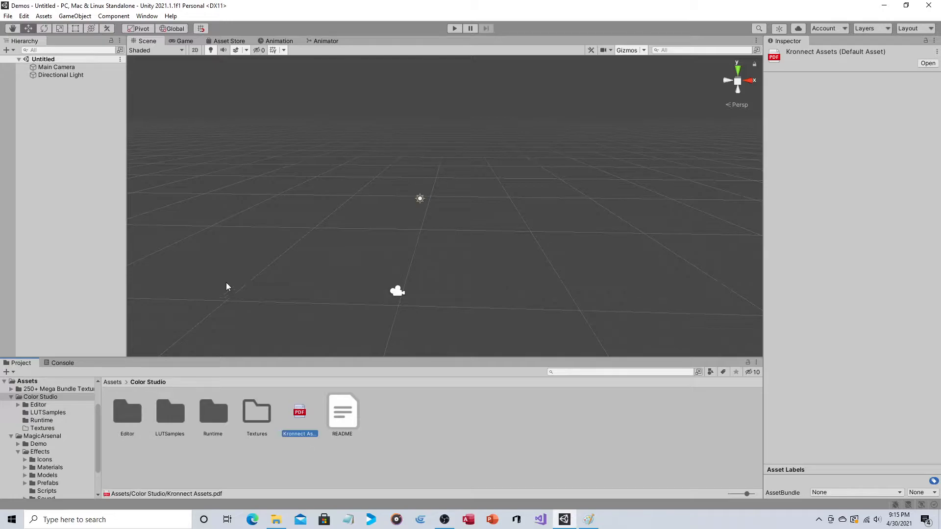
{"action": "left_click", "coordinate": [335, 410]}
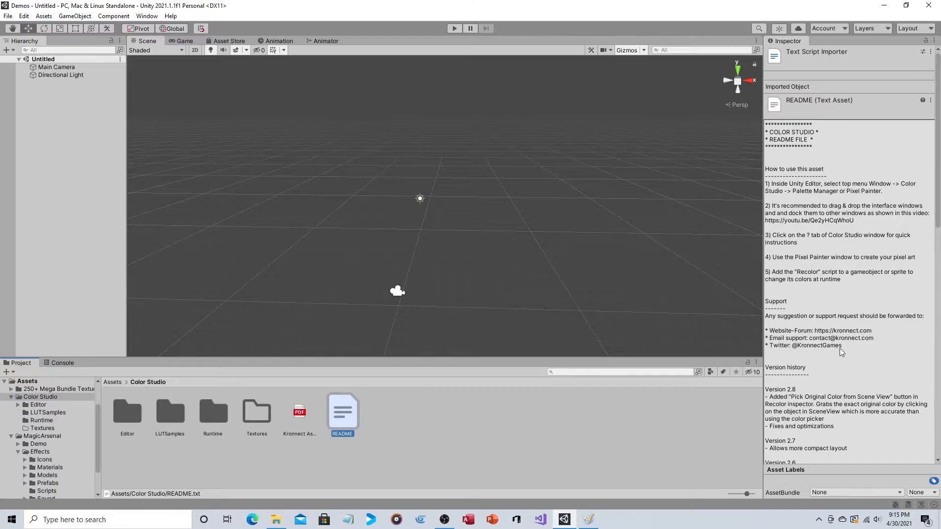
{"action": "scroll", "coordinate": [859, 330], "scroll_direction": "down", "scroll_amount": 10}
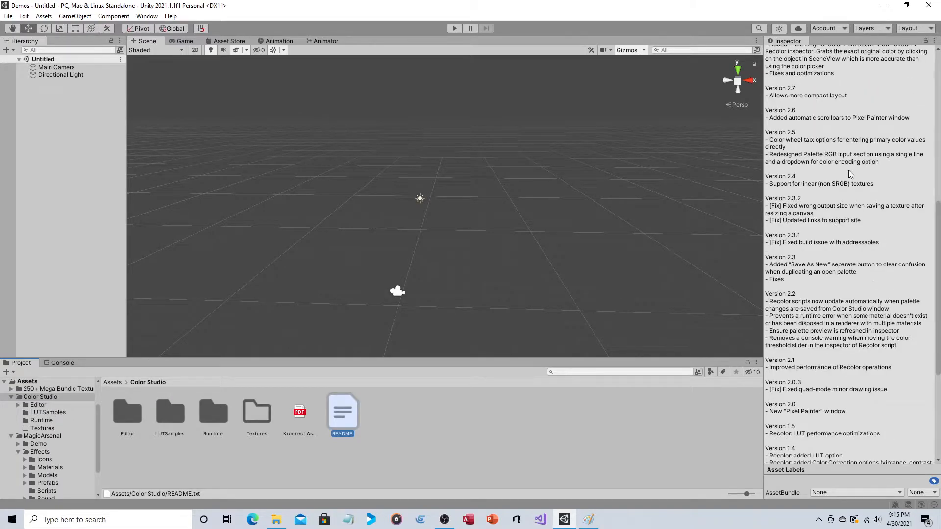
{"action": "scroll", "coordinate": [804, 370], "scroll_direction": "down", "scroll_amount": 5}
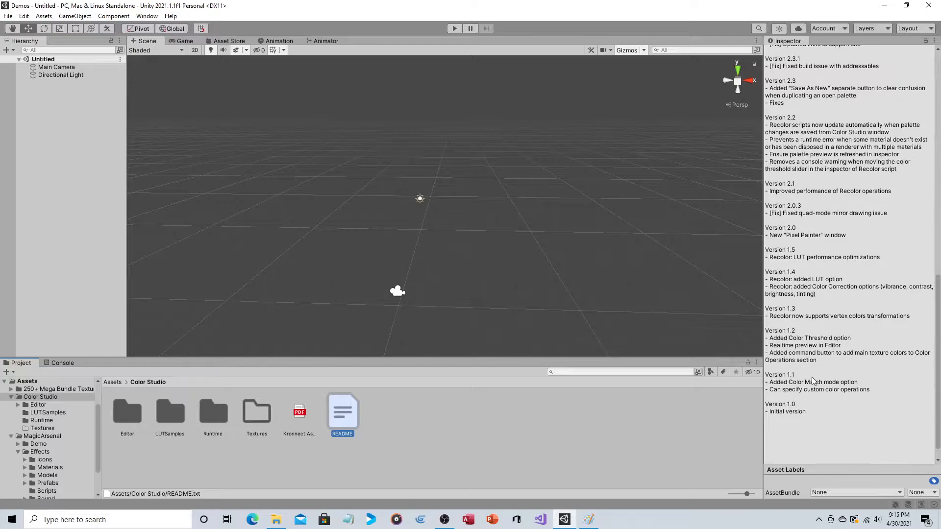
{"action": "scroll", "coordinate": [813, 382], "scroll_direction": "up", "scroll_amount": 15}
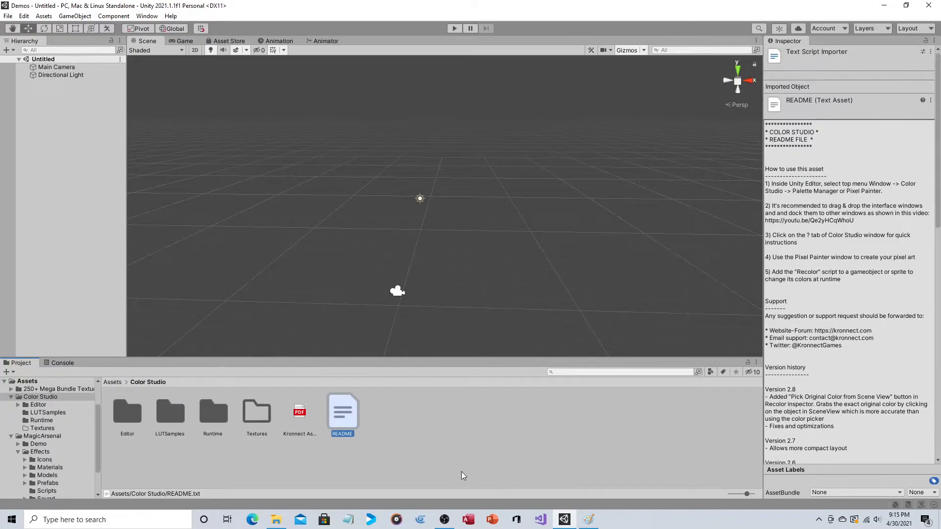
{"action": "left_click", "coordinate": [425, 448]}
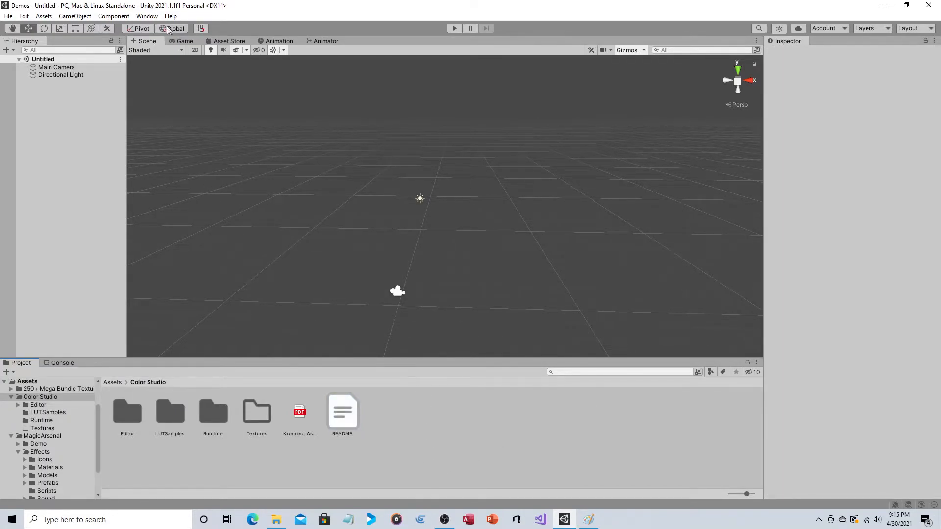
Open Color Studio's Palette Manager and enlarge its window to show the whole color wheel.
{"action": "left_click", "coordinate": [149, 16]}
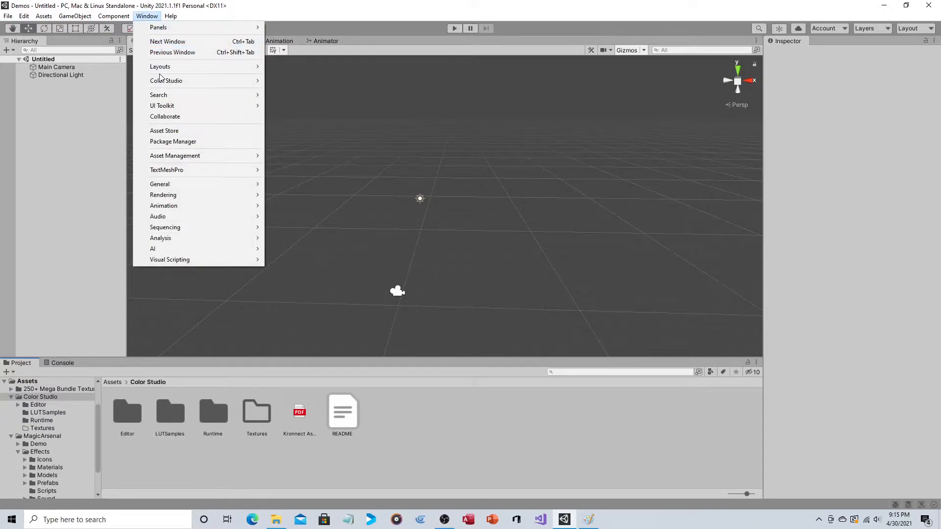
{"action": "mouse_move", "coordinate": [224, 81]}
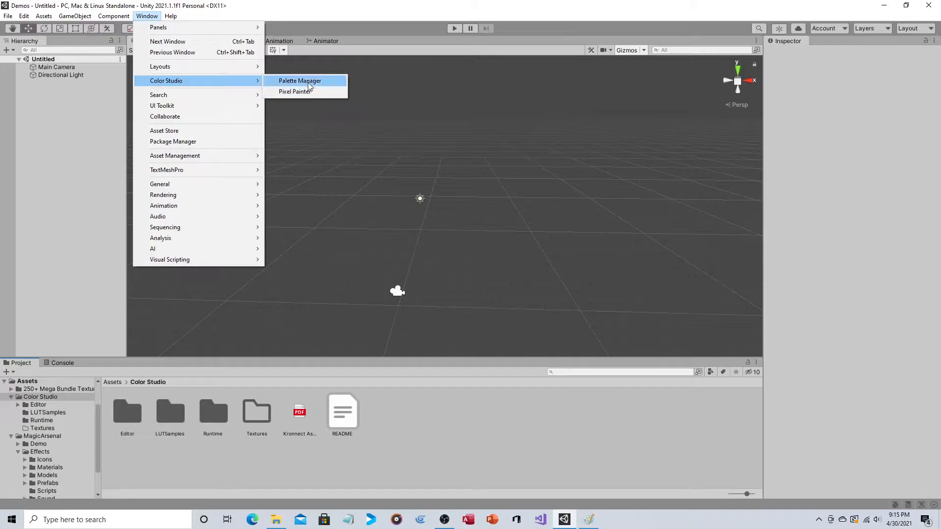
{"action": "left_click", "coordinate": [297, 81]}
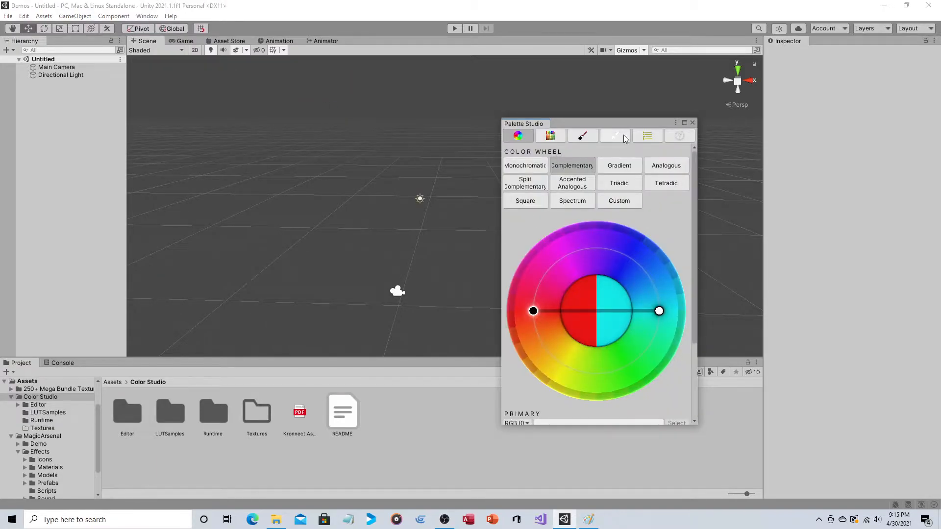
{"action": "left_click_drag", "start_coordinate": [627, 124], "coordinate": [626, 67]}
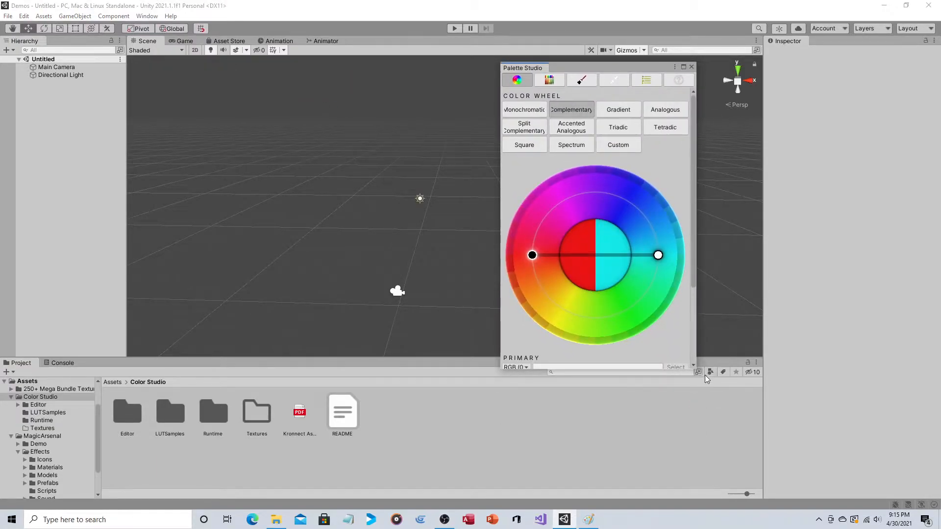
{"action": "left_click_drag", "start_coordinate": [696, 368], "coordinate": [733, 457]}
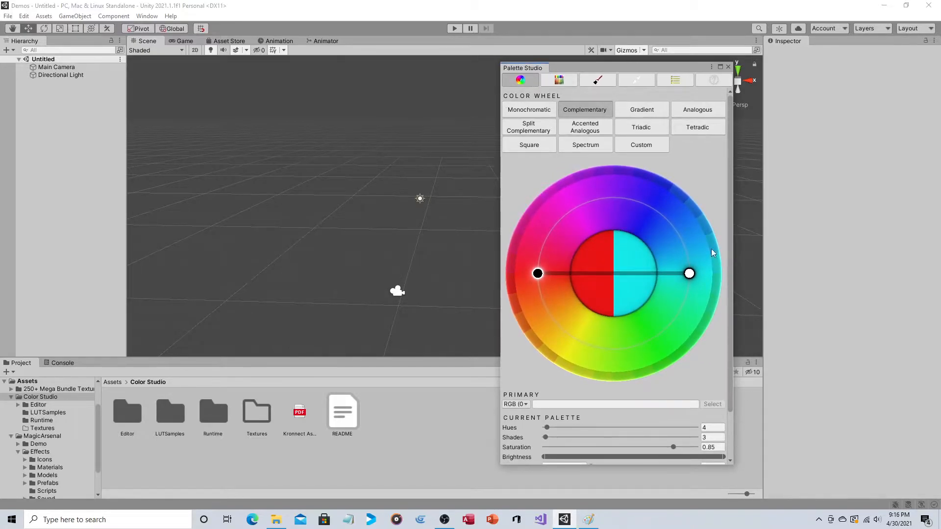
Try a purple primary color (0.464, 0.075, 0.925) on the complementary wheel, view its palette, and close Palette Studio.
{"action": "left_click_drag", "start_coordinate": [534, 274], "coordinate": [617, 188]}
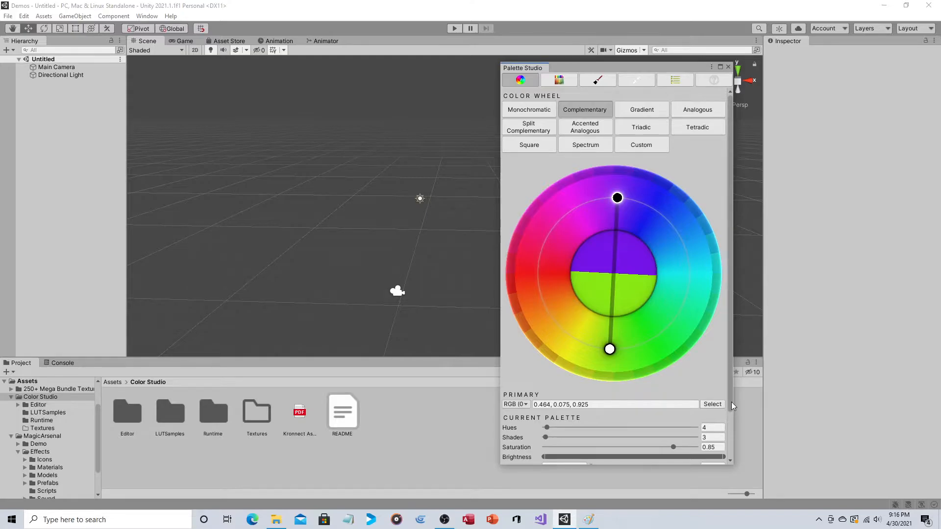
{"action": "left_click_drag", "start_coordinate": [728, 465], "coordinate": [728, 503]}
{"action": "scroll", "coordinate": [686, 400], "scroll_direction": "down", "scroll_amount": 1}
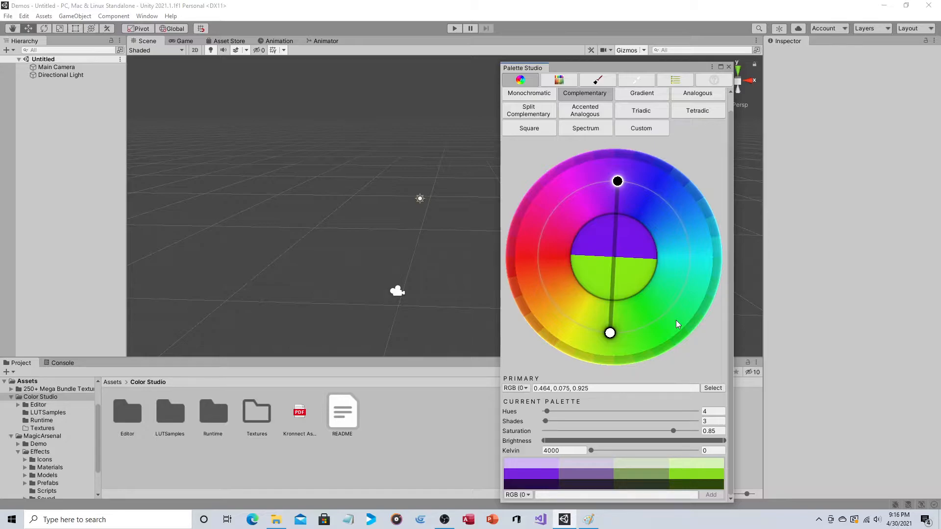
{"action": "left_click", "coordinate": [728, 67]}
{"action": "left_click", "coordinate": [147, 17]}
{"action": "mouse_move", "coordinate": [166, 82]}
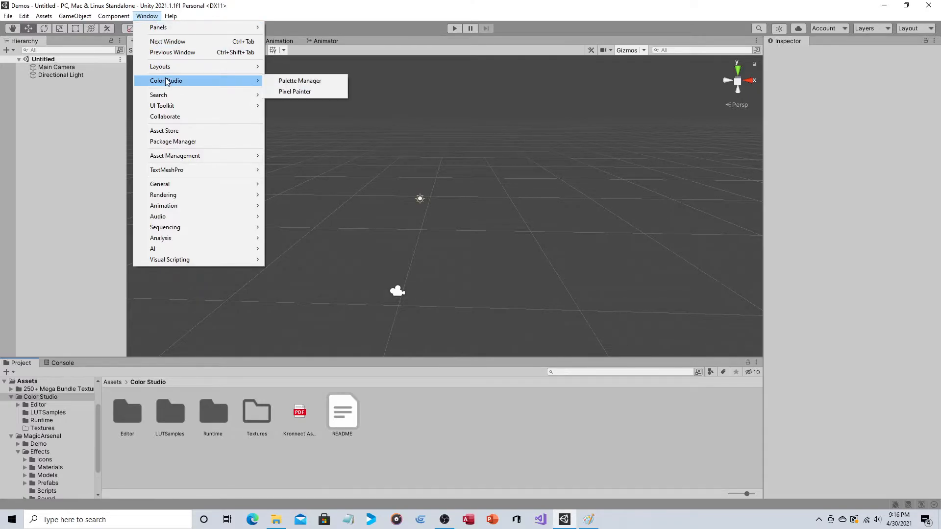
{"action": "left_click", "coordinate": [291, 92]}
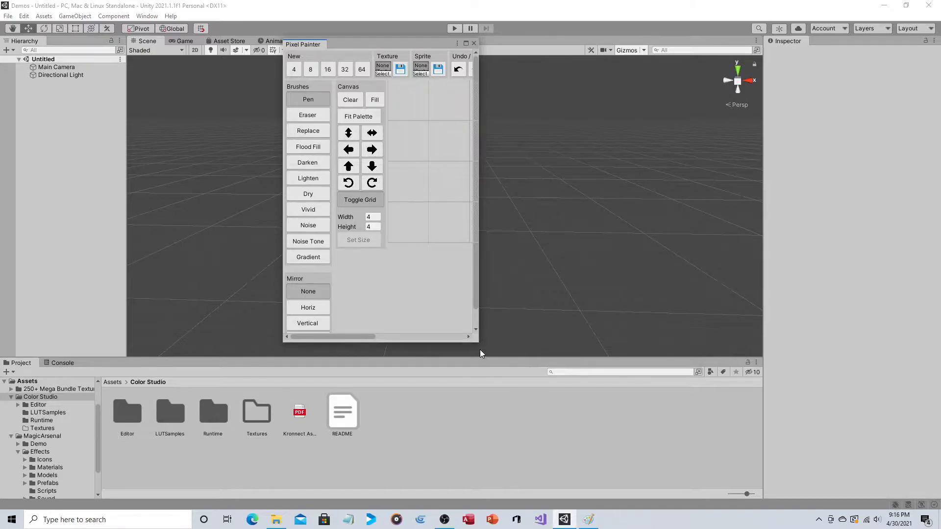
{"action": "mouse_move", "coordinate": [478, 345]}
{"action": "left_mouse_down"}
{"action": "mouse_move", "coordinate": [556, 422]}
{"action": "mouse_move", "coordinate": [750, 484]}
{"action": "left_mouse_up"}
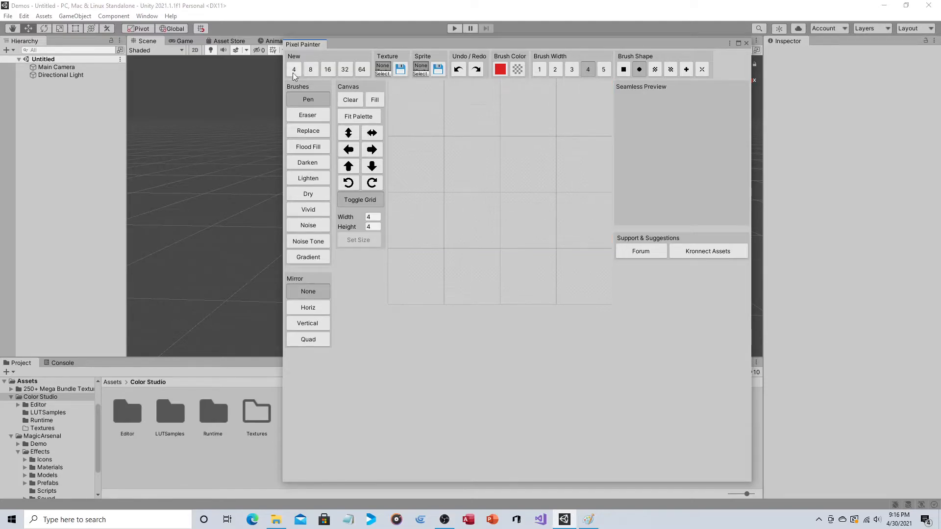
Try the new-canvas presets 8, 16, 32 and 64, and settle on a blank 16 × 16 canvas.
{"action": "left_click", "coordinate": [310, 70]}
{"action": "left_click", "coordinate": [328, 71]}
{"action": "left_click", "coordinate": [348, 70]}
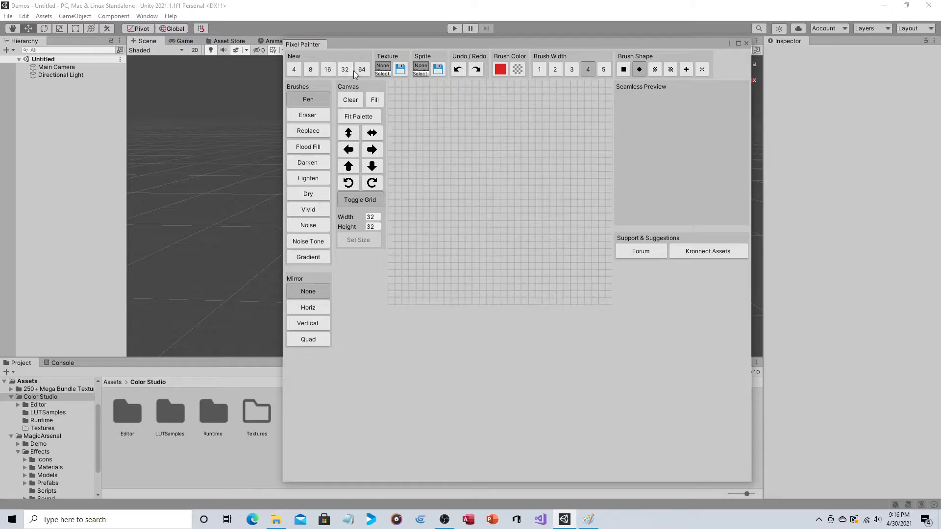
{"action": "left_click", "coordinate": [365, 70]}
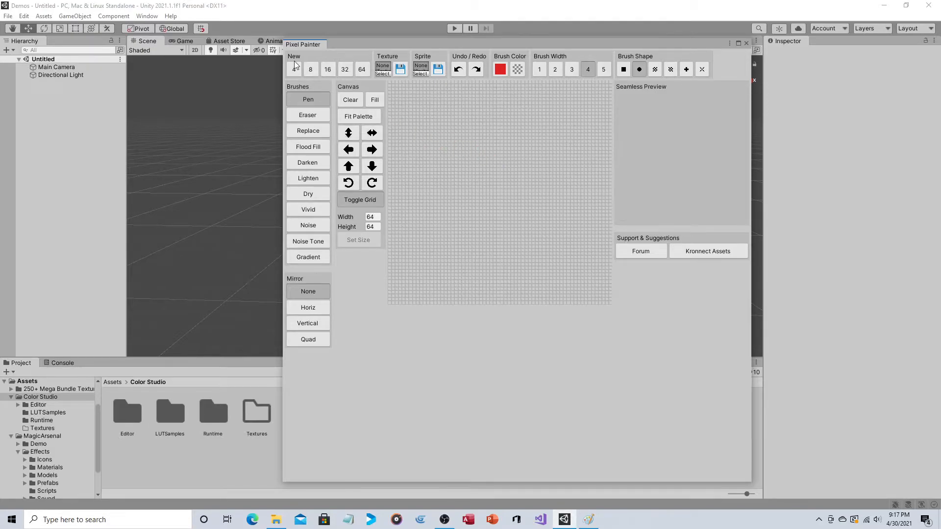
{"action": "left_click", "coordinate": [327, 70]}
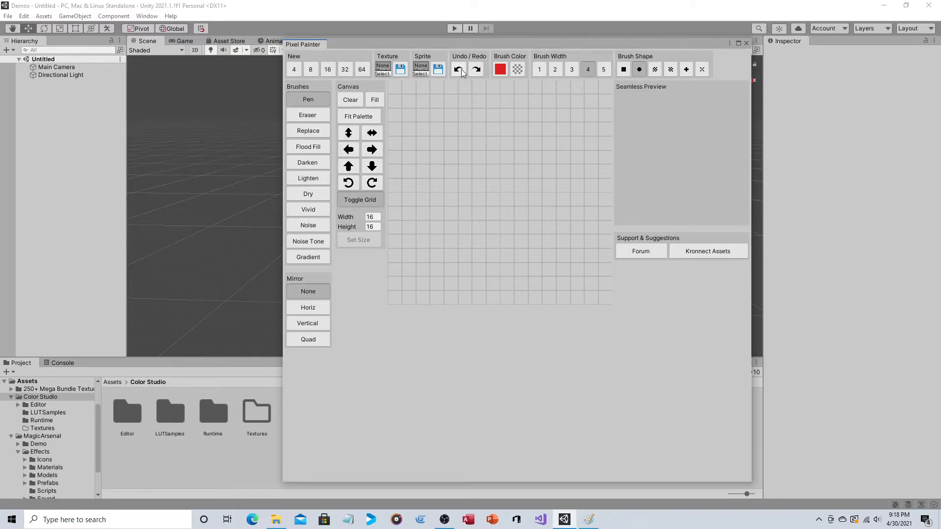
Open the brush color palette and enlarge its window to review the swatches and palette options.
{"action": "left_click", "coordinate": [500, 70]}
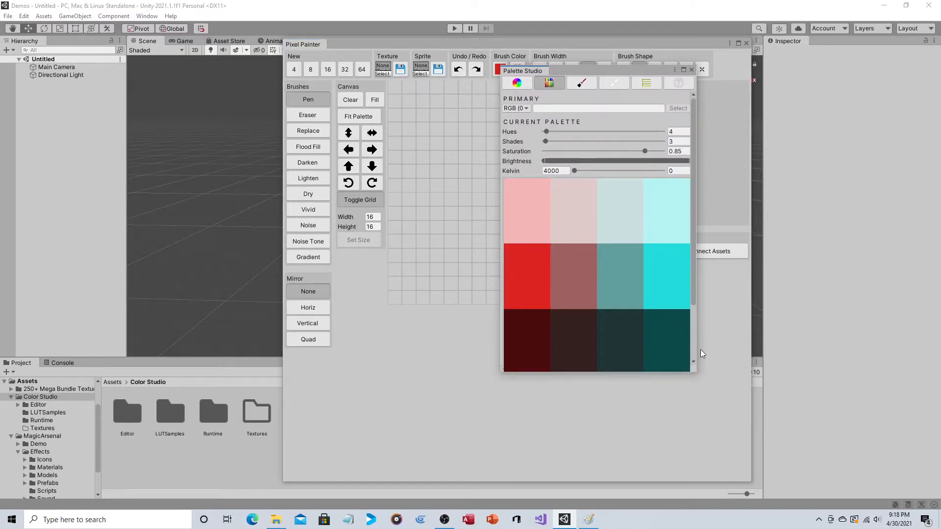
{"action": "left_click_drag", "start_coordinate": [696, 375], "coordinate": [826, 441]}
{"action": "scroll", "coordinate": [734, 255], "scroll_direction": "down", "scroll_amount": 5}
{"action": "scroll", "coordinate": [734, 254], "scroll_direction": "up", "scroll_amount": 2}
{"action": "scroll", "coordinate": [733, 255], "scroll_direction": "down", "scroll_amount": 2}
{"action": "scroll", "coordinate": [734, 255], "scroll_direction": "up", "scroll_amount": 5}
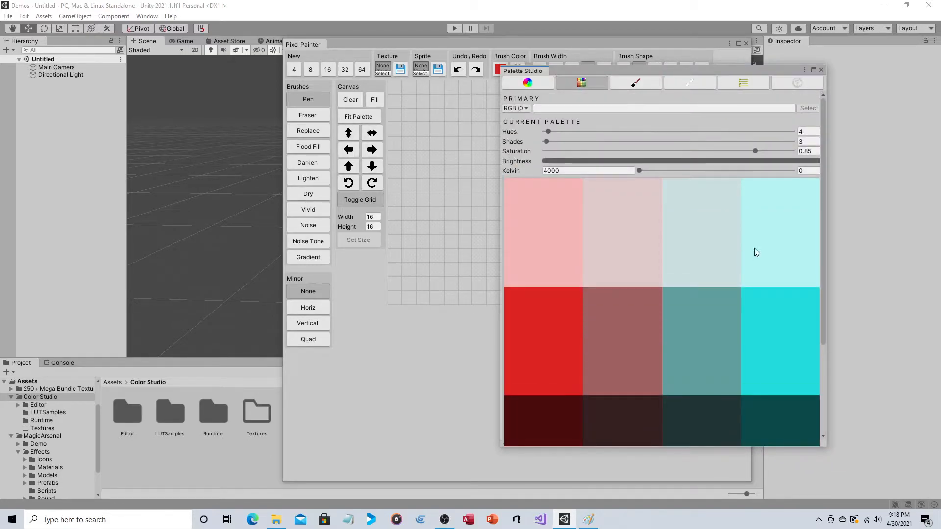
{"action": "left_click_drag", "start_coordinate": [830, 202], "coordinate": [851, 203]}
{"action": "scroll", "coordinate": [771, 240], "scroll_direction": "down", "scroll_amount": 5}
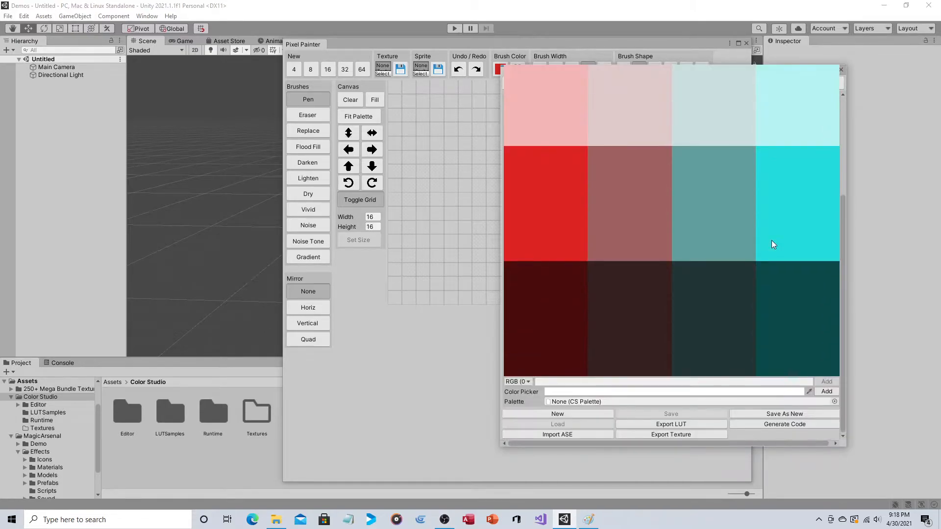
{"action": "scroll", "coordinate": [771, 240], "scroll_direction": "up", "scroll_amount": 5}
Set the current palette to 13 hues and 13 shades, and choose a light cyan swatch as brush color.
{"action": "mouse_move", "coordinate": [549, 131]}
{"action": "left_mouse_down"}
{"action": "mouse_move", "coordinate": [568, 131]}
{"action": "mouse_move", "coordinate": [557, 141]}
{"action": "left_mouse_up"}
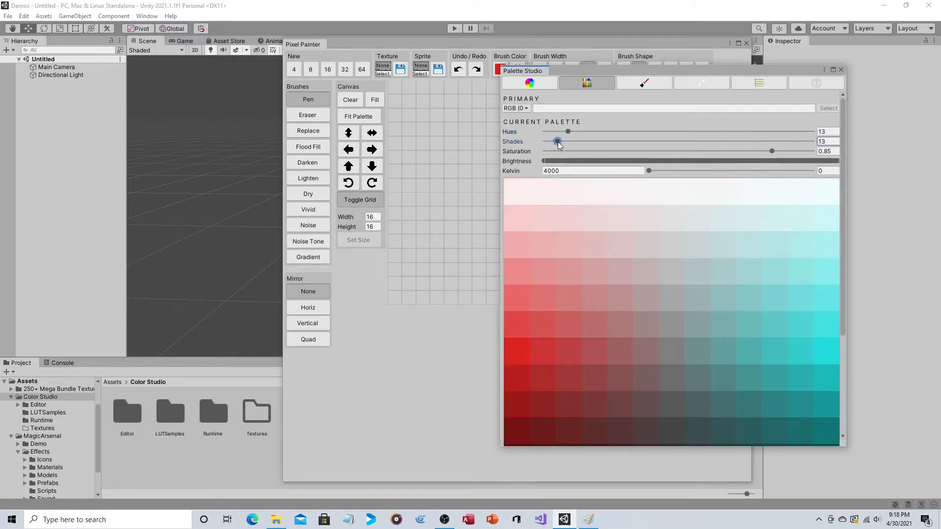
{"action": "scroll", "coordinate": [697, 242], "scroll_direction": "down", "scroll_amount": 5}
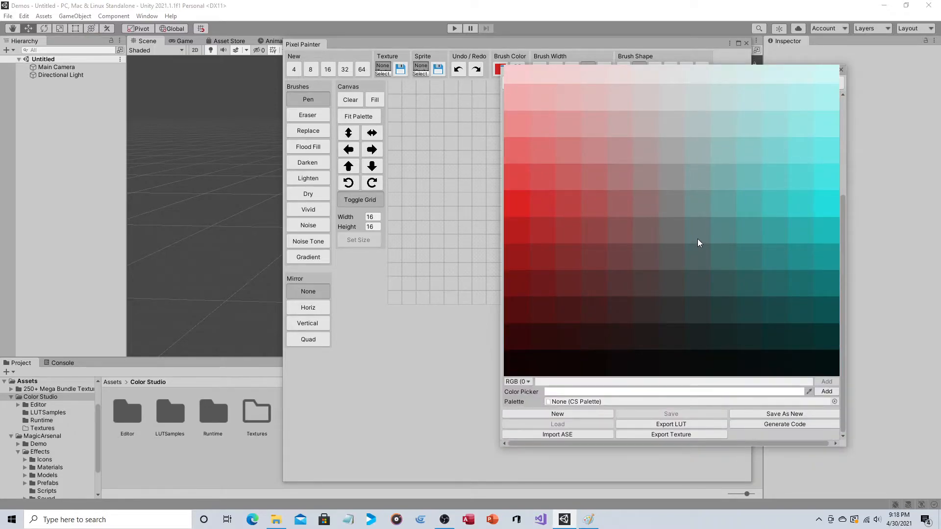
{"action": "scroll", "coordinate": [697, 239], "scroll_direction": "up", "scroll_amount": 5}
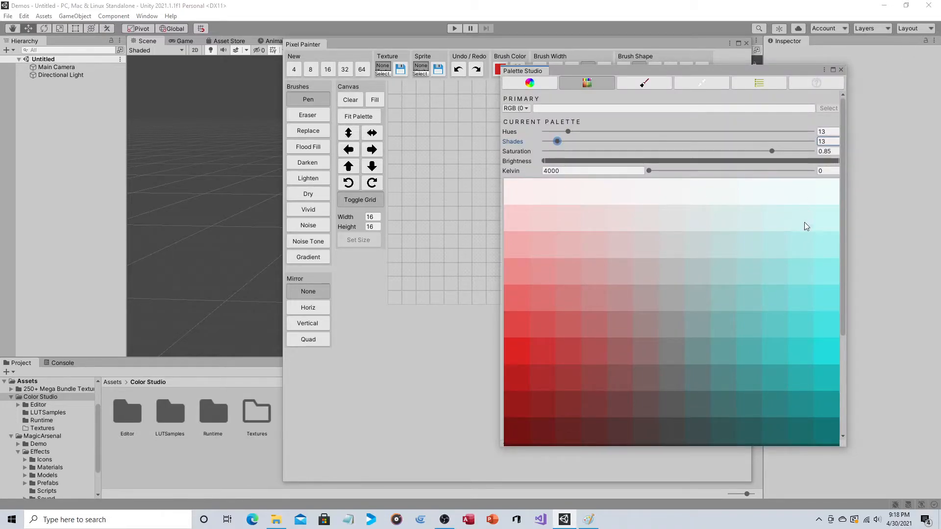
{"action": "left_click", "coordinate": [828, 293]}
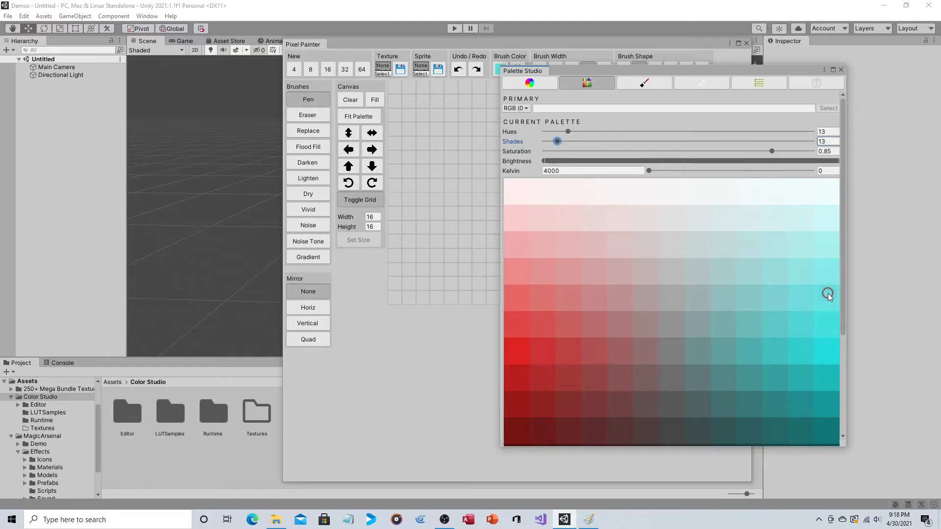
{"action": "left_click", "coordinate": [840, 70]}
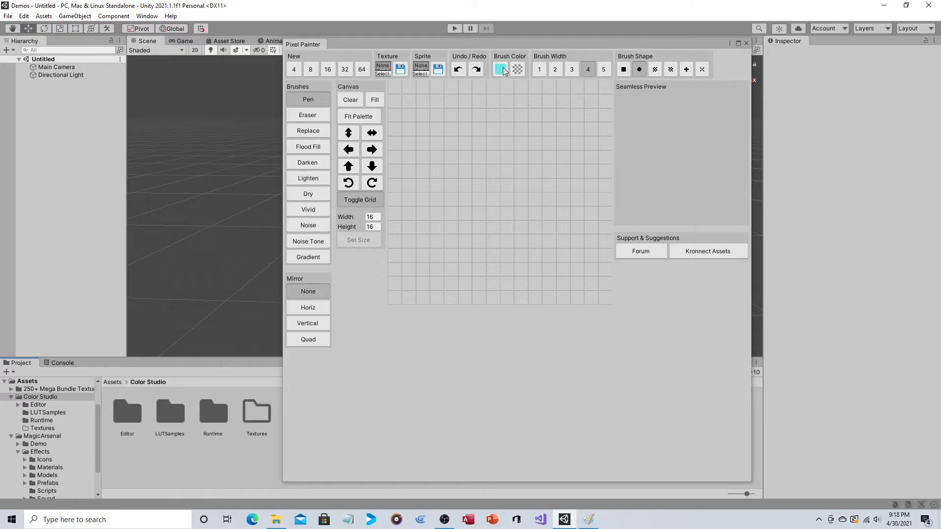
Set the brush width to 1 and draw a cyan freehand U shape near the canvas center.
{"action": "left_click", "coordinate": [539, 69]}
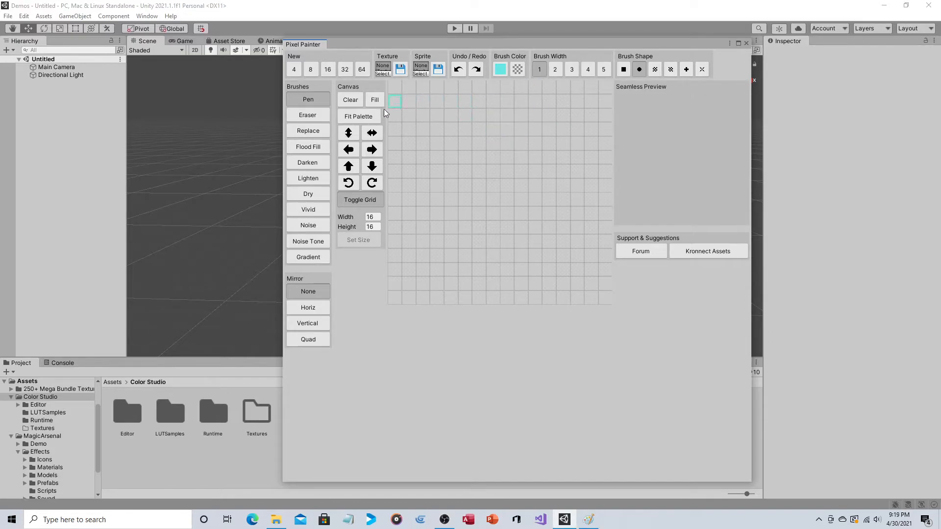
{"action": "mouse_move", "coordinate": [473, 113]}
{"action": "left_mouse_down"}
{"action": "mouse_move", "coordinate": [487, 143]}
{"action": "mouse_move", "coordinate": [480, 225]}
{"action": "left_mouse_up"}
{"action": "left_click_drag", "start_coordinate": [453, 163], "coordinate": [444, 159]}
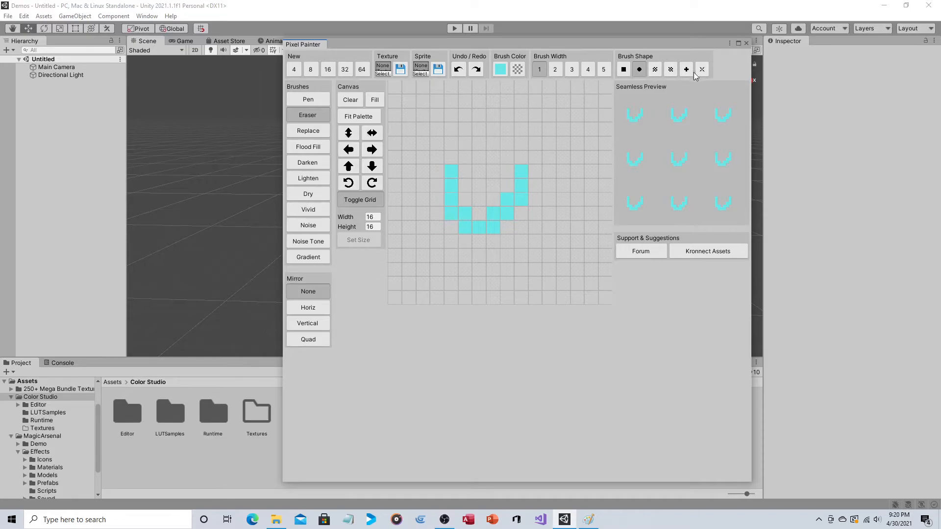
Choose the square brush shape and paint over the U with the Pen to form a large solid cyan area.
{"action": "left_click", "coordinate": [639, 70]}
{"action": "left_click", "coordinate": [619, 69]}
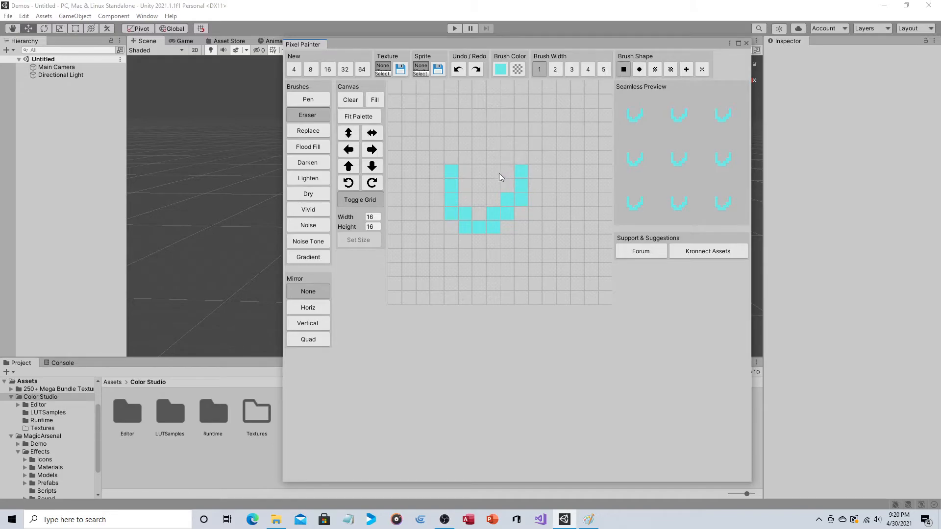
{"action": "left_click", "coordinate": [315, 102]}
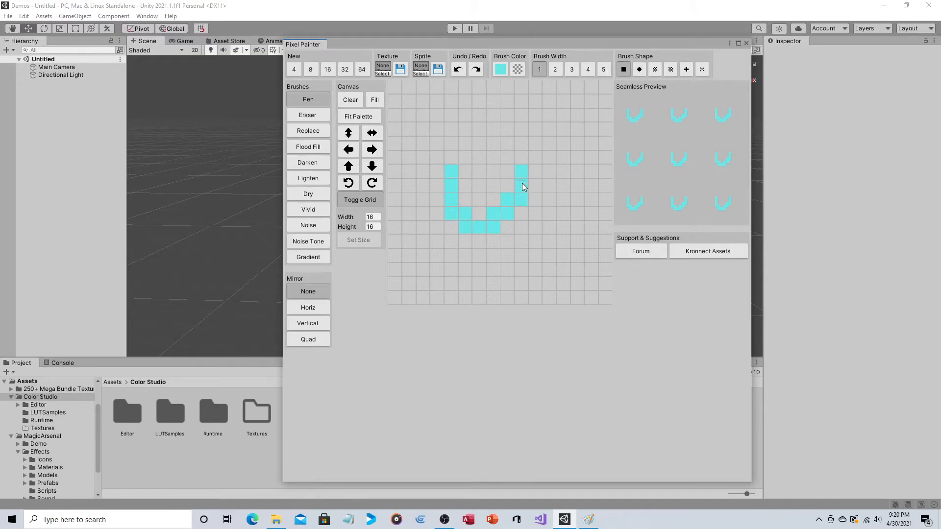
{"action": "left_click_drag", "start_coordinate": [513, 172], "coordinate": [451, 161]}
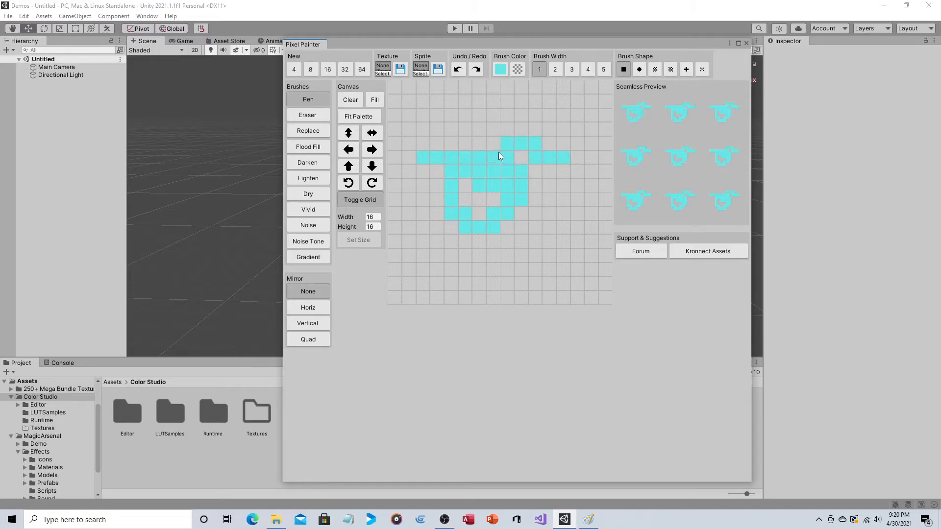
{"action": "left_click_drag", "start_coordinate": [522, 199], "coordinate": [540, 178]}
{"action": "left_click_drag", "start_coordinate": [454, 215], "coordinate": [521, 232]}
{"action": "mouse_move", "coordinate": [550, 166]}
{"action": "left_mouse_down"}
{"action": "mouse_move", "coordinate": [543, 124]}
{"action": "mouse_move", "coordinate": [493, 122]}
{"action": "mouse_move", "coordinate": [522, 125]}
{"action": "mouse_move", "coordinate": [434, 156]}
{"action": "left_mouse_up"}
{"action": "left_click_drag", "start_coordinate": [526, 219], "coordinate": [548, 137]}
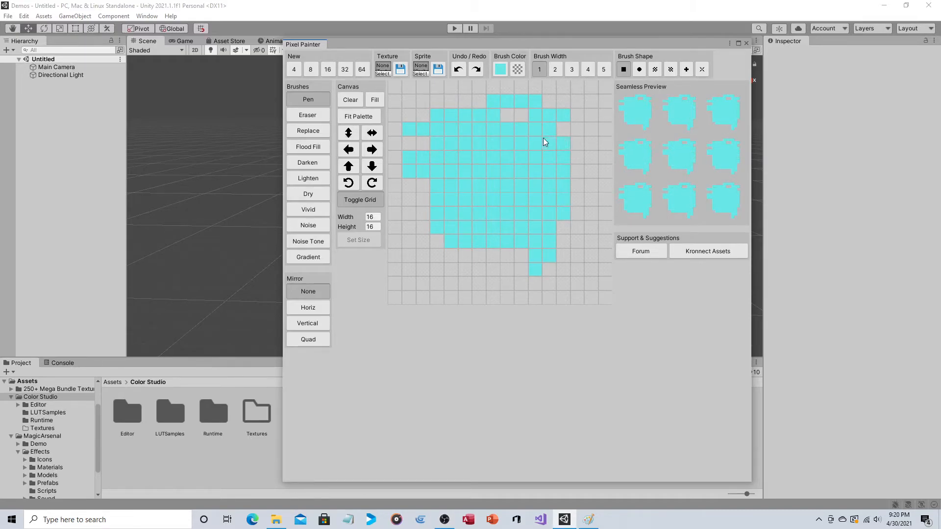
Erase a rounded hole in the middle of the cyan area using the Eraser with width 5 and the round brush shape.
{"action": "left_click", "coordinate": [602, 70]}
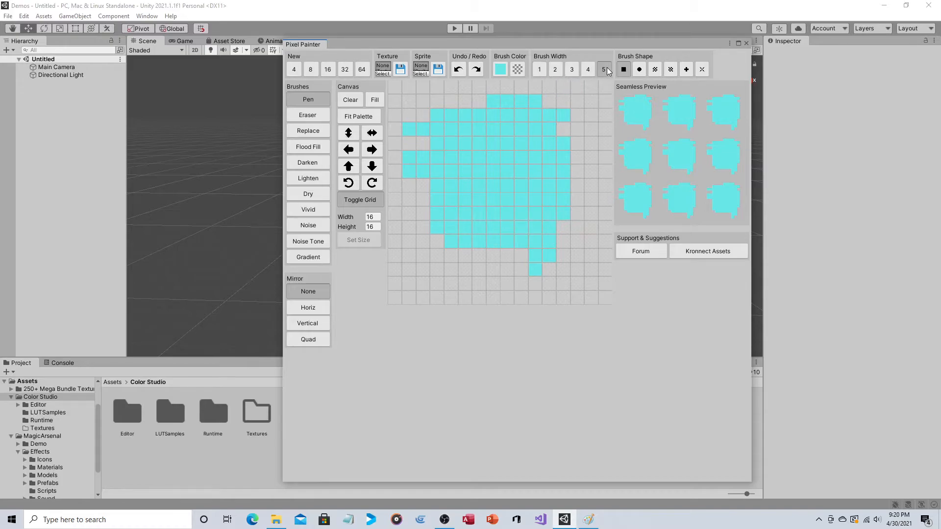
{"action": "left_click", "coordinate": [299, 116]}
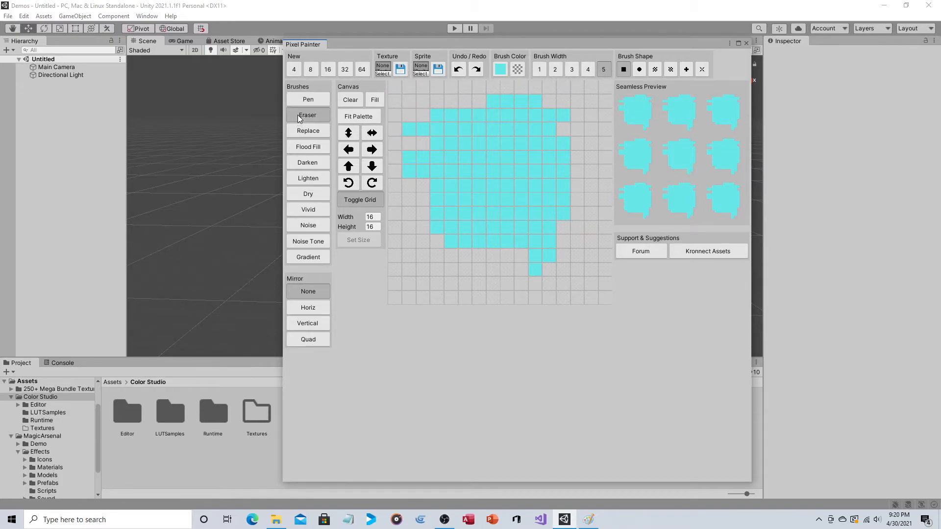
{"action": "left_click", "coordinate": [638, 69]}
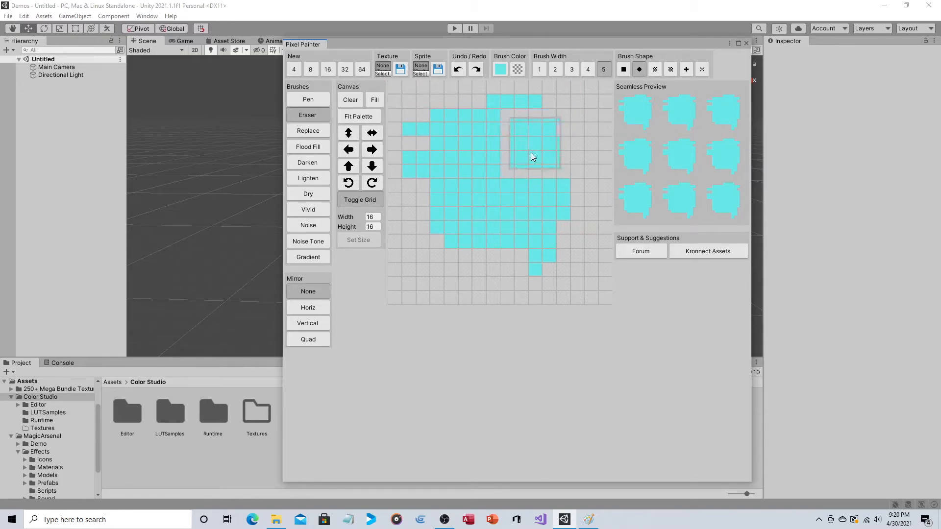
{"action": "left_click", "coordinate": [489, 187]}
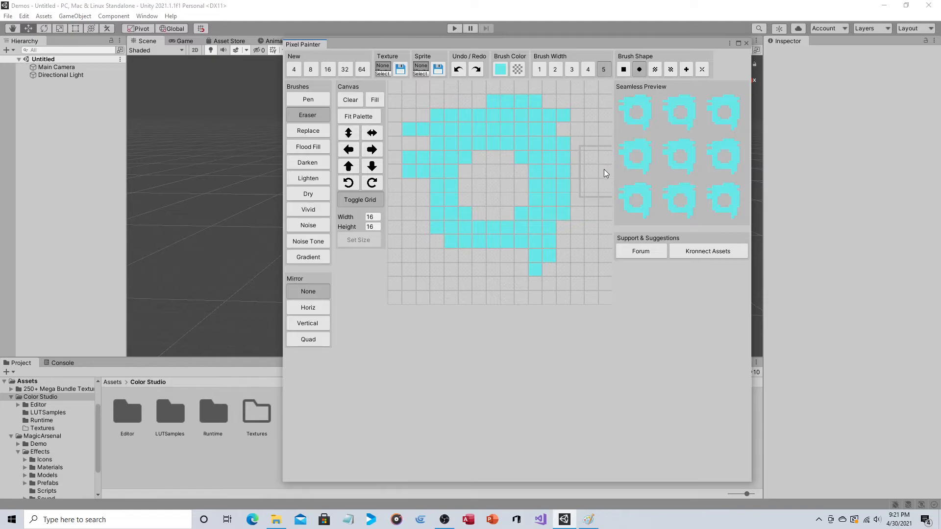
Draw cyan Pen pixels in the canvas corners and along its right edge with a square brush of width 1.
{"action": "left_click", "coordinate": [539, 69]}
{"action": "left_click", "coordinate": [624, 70]}
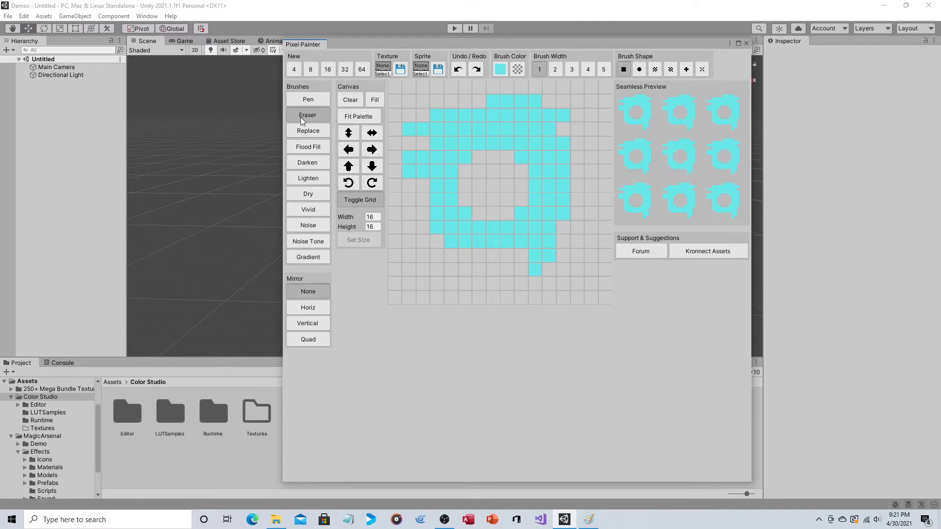
{"action": "left_click", "coordinate": [295, 101]}
{"action": "left_click", "coordinate": [602, 297]}
{"action": "left_click", "coordinate": [605, 242]}
{"action": "left_click", "coordinate": [608, 171]}
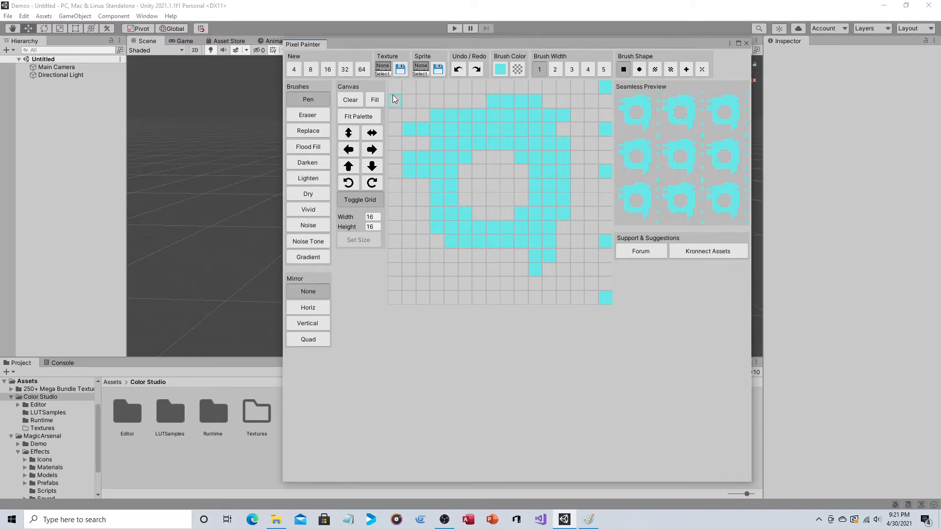
{"action": "left_click", "coordinate": [395, 297]}
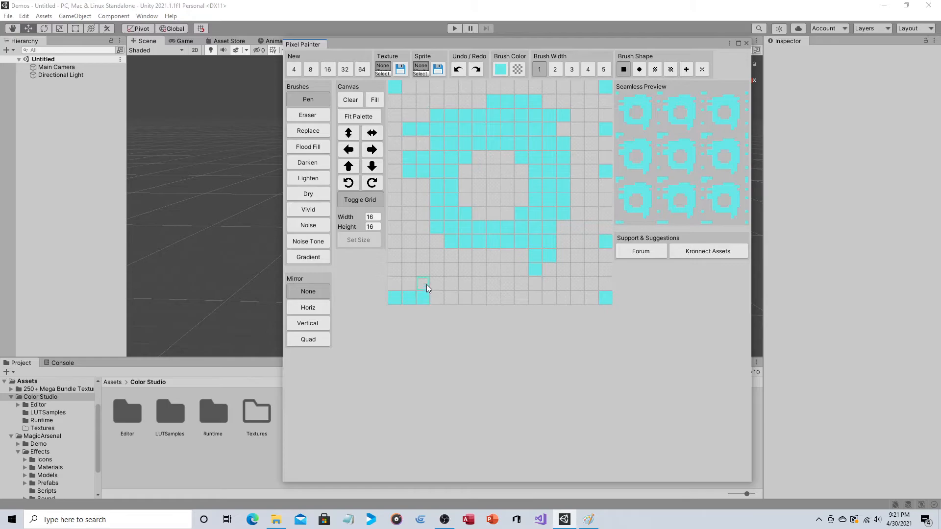
Choose the bright red swatch as brush color and replace all the cyan pixels with it using the Replace brush.
{"action": "left_click", "coordinate": [303, 131]}
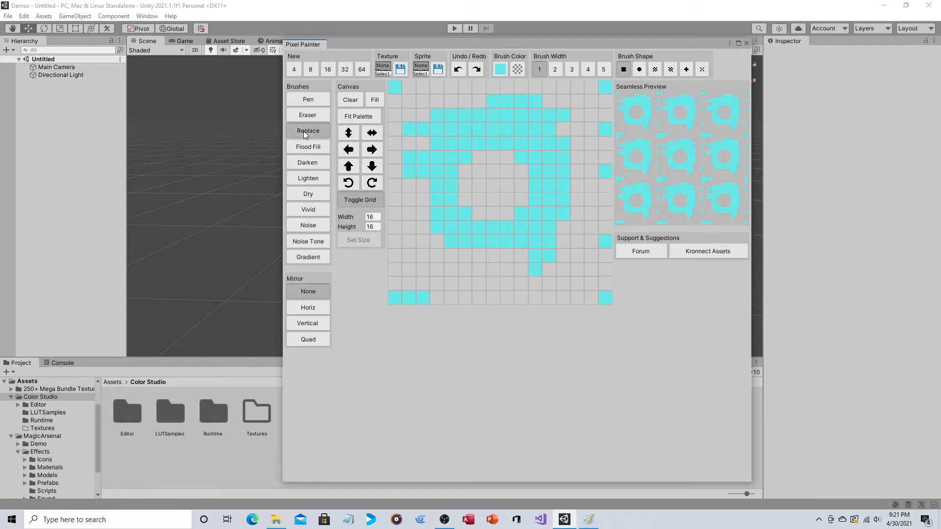
{"action": "left_click", "coordinate": [499, 69]}
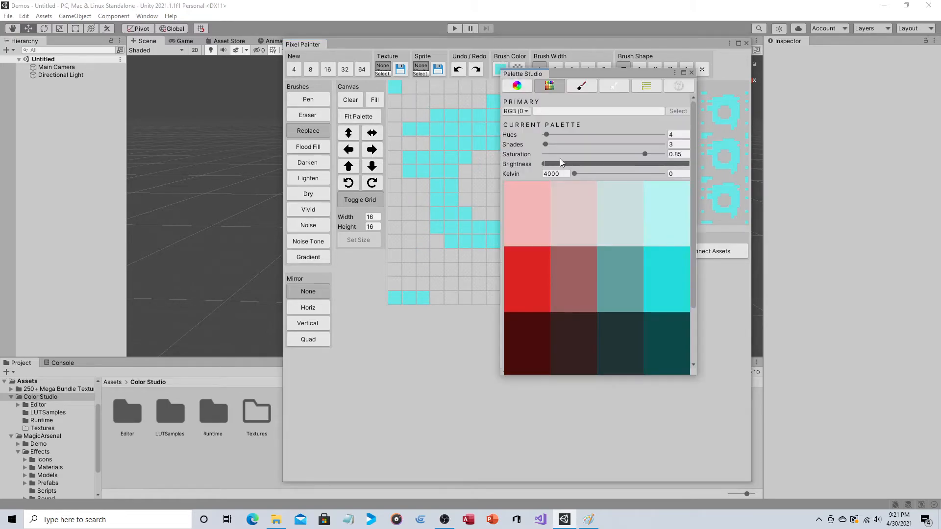
{"action": "left_click", "coordinate": [534, 277]}
{"action": "left_click", "coordinate": [691, 72]}
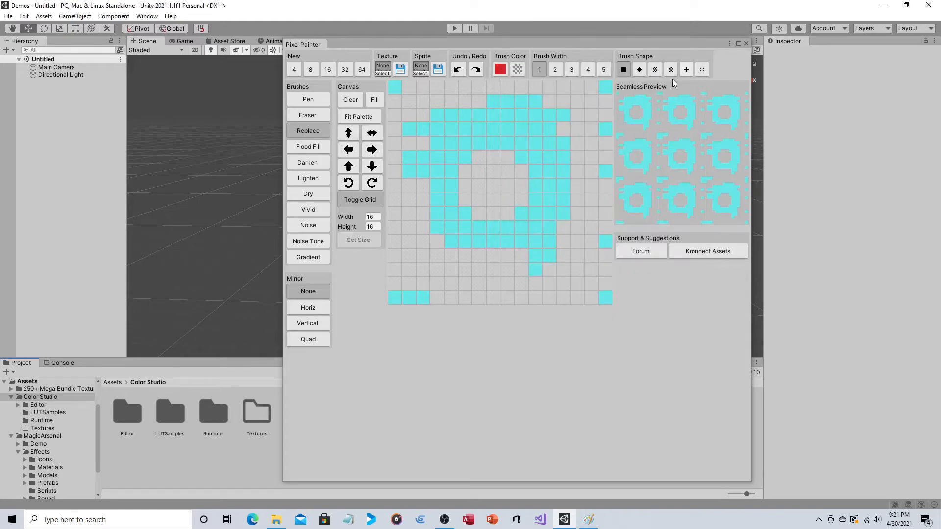
{"action": "left_click", "coordinate": [397, 87]}
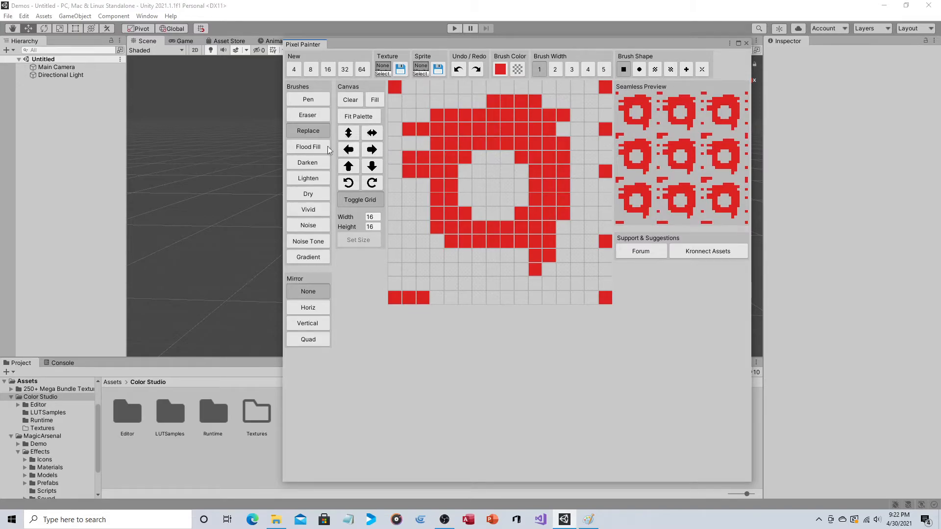
Flood fill the empty hole inside the red ring with the bright cyan swatch.
{"action": "left_click", "coordinate": [500, 69]}
{"action": "left_click", "coordinate": [665, 282]}
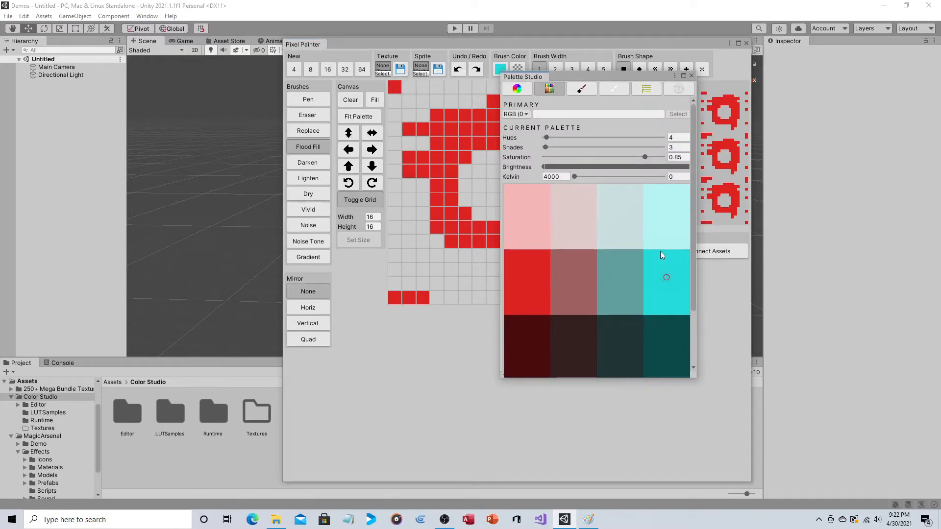
{"action": "left_click", "coordinate": [691, 76]}
{"action": "left_click", "coordinate": [520, 184]}
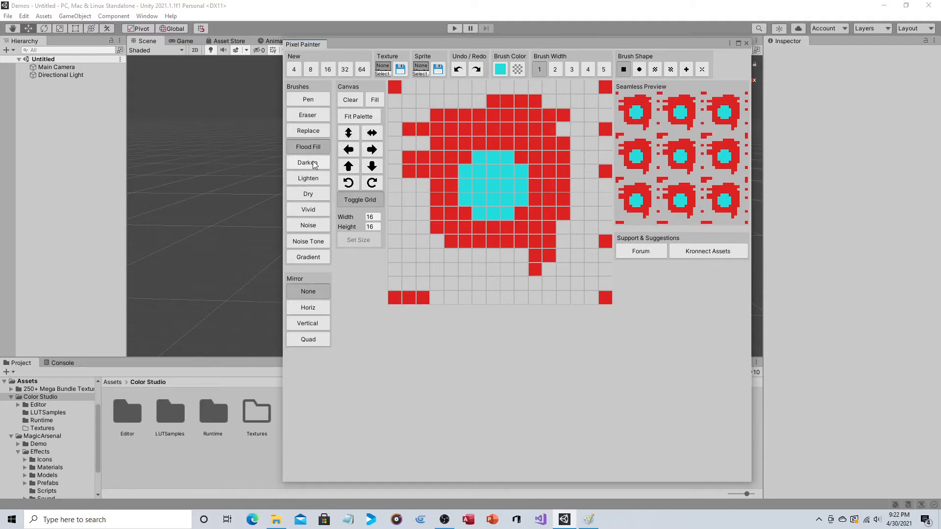
Apply the Noise brush over parts of the red ring and cyan center, and paint two full-width Gradient rows near the canvas bottom.
{"action": "left_click", "coordinate": [307, 225]}
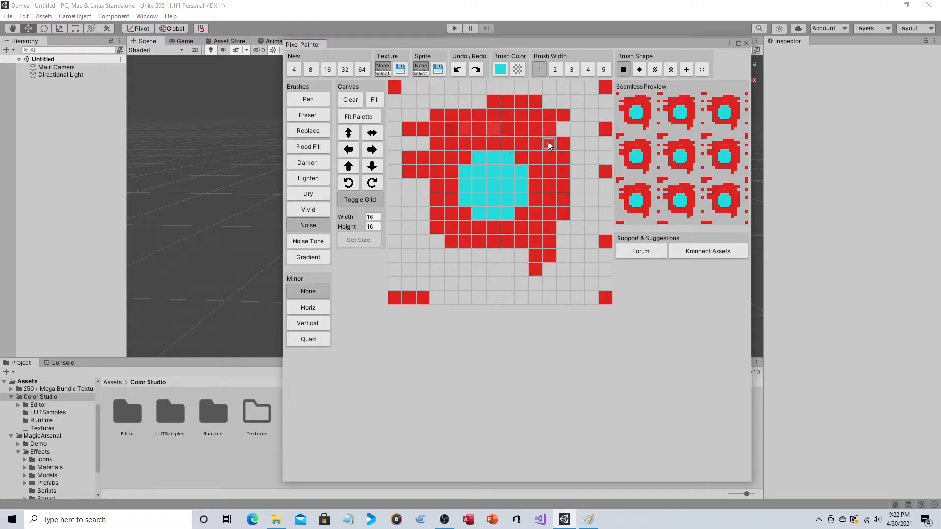
{"action": "mouse_move", "coordinate": [453, 118]}
{"action": "left_mouse_down"}
{"action": "mouse_move", "coordinate": [493, 129]}
{"action": "mouse_move", "coordinate": [442, 216]}
{"action": "left_mouse_up"}
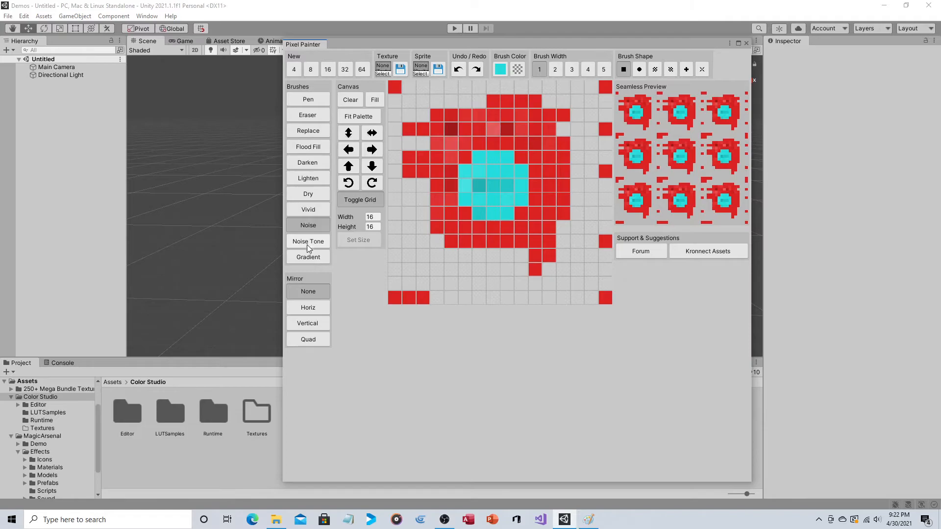
{"action": "left_click", "coordinate": [305, 258]}
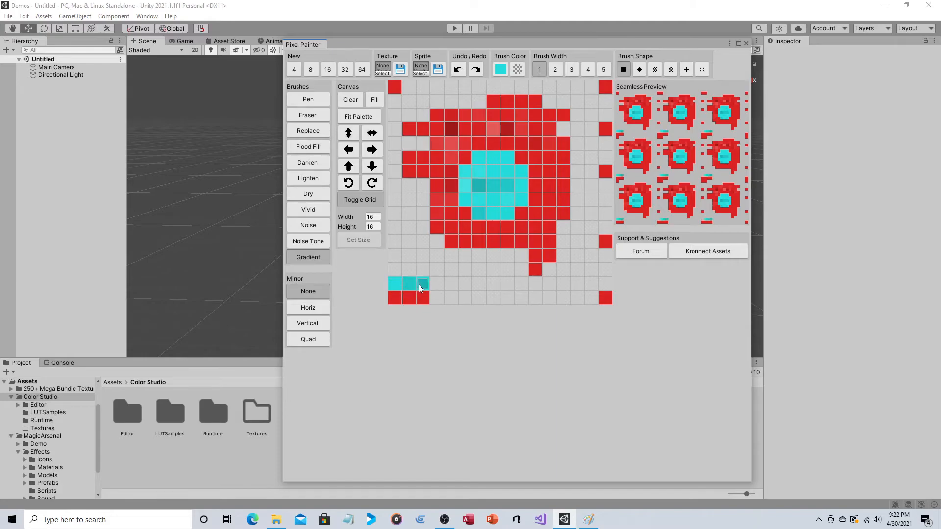
{"action": "left_click_drag", "start_coordinate": [453, 284], "coordinate": [603, 287]}
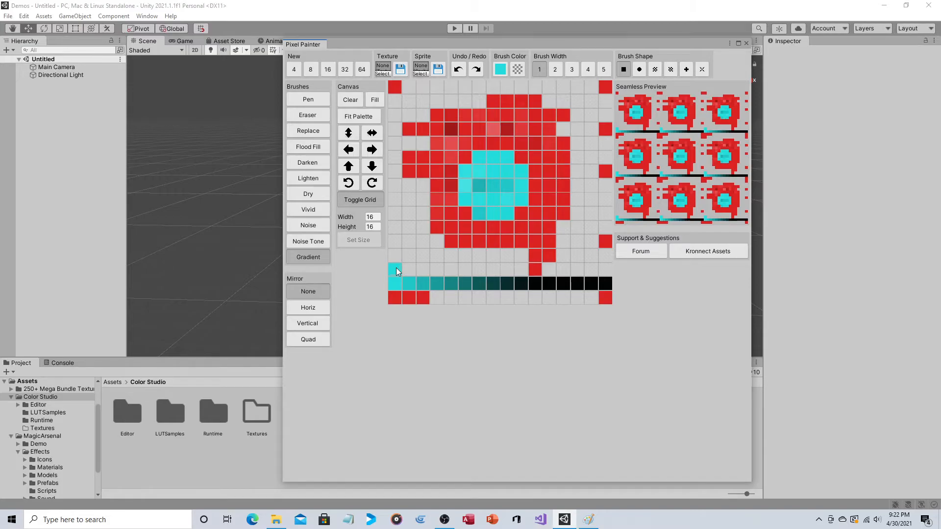
{"action": "mouse_move", "coordinate": [433, 275]}
{"action": "left_mouse_down"}
{"action": "mouse_move", "coordinate": [595, 271]}
{"action": "mouse_move", "coordinate": [570, 286]}
{"action": "left_mouse_up"}
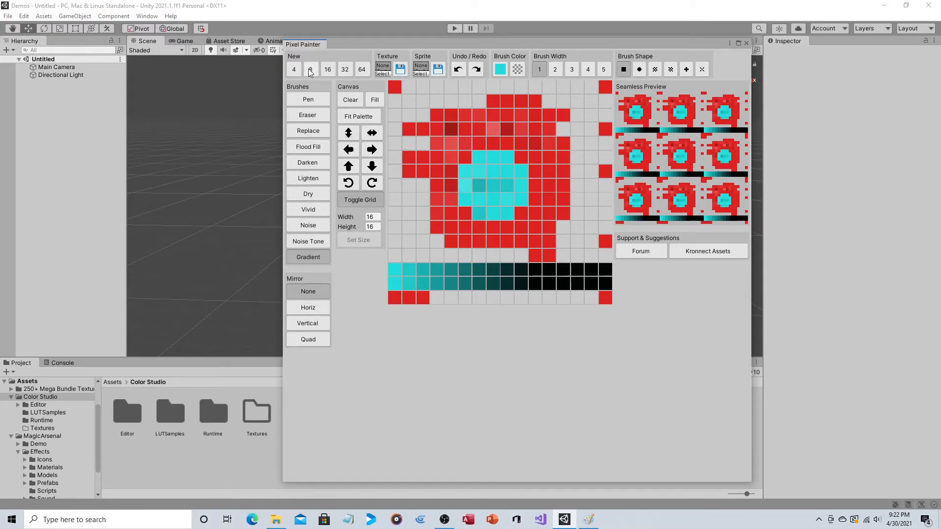
Create a new 16-pixel canvas and paint horizontally mirrored vertical Gradient columns with a round brush of width 4.
{"action": "left_click", "coordinate": [331, 69]}
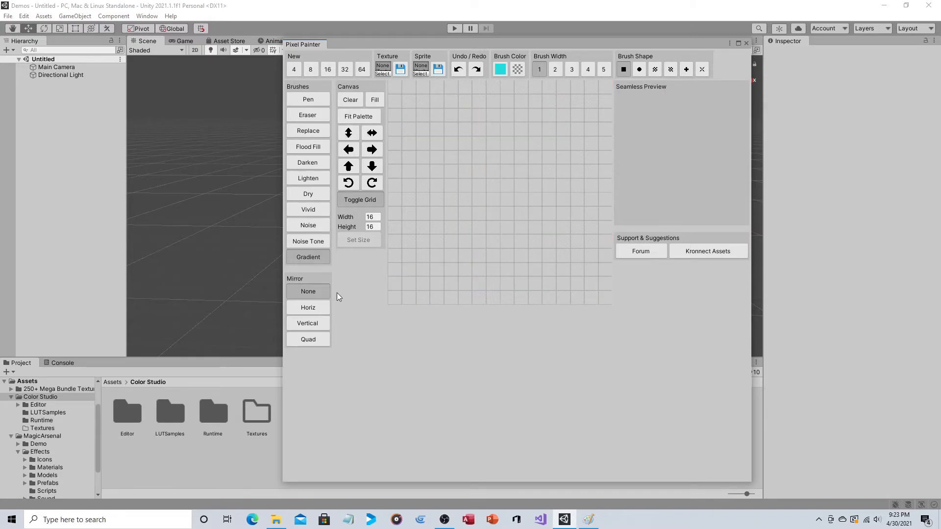
{"action": "left_click", "coordinate": [312, 308]}
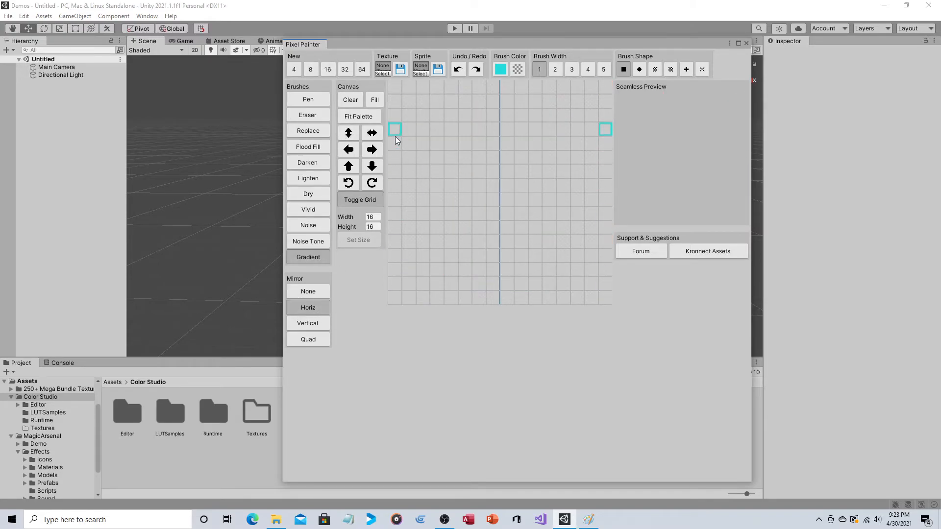
{"action": "left_click", "coordinate": [639, 69]}
{"action": "left_click", "coordinate": [588, 69]}
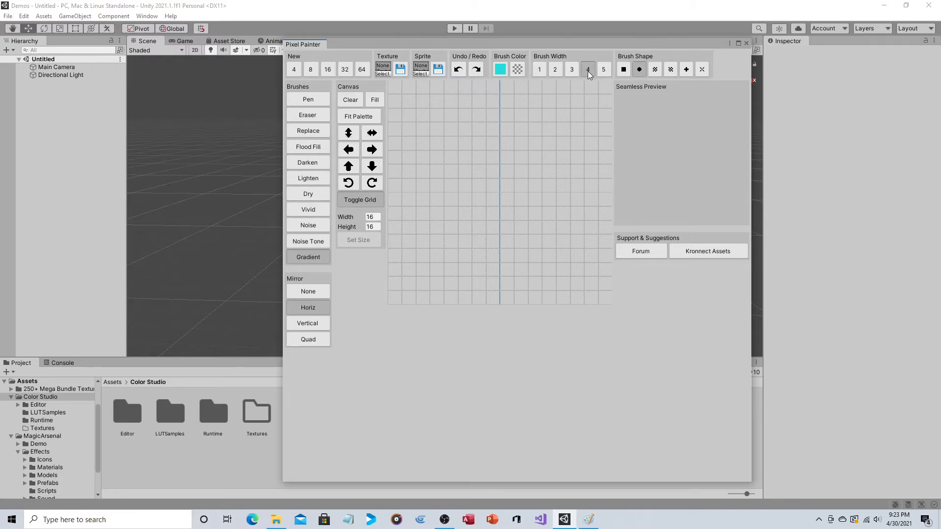
{"action": "left_click_drag", "start_coordinate": [439, 108], "coordinate": [433, 291]}
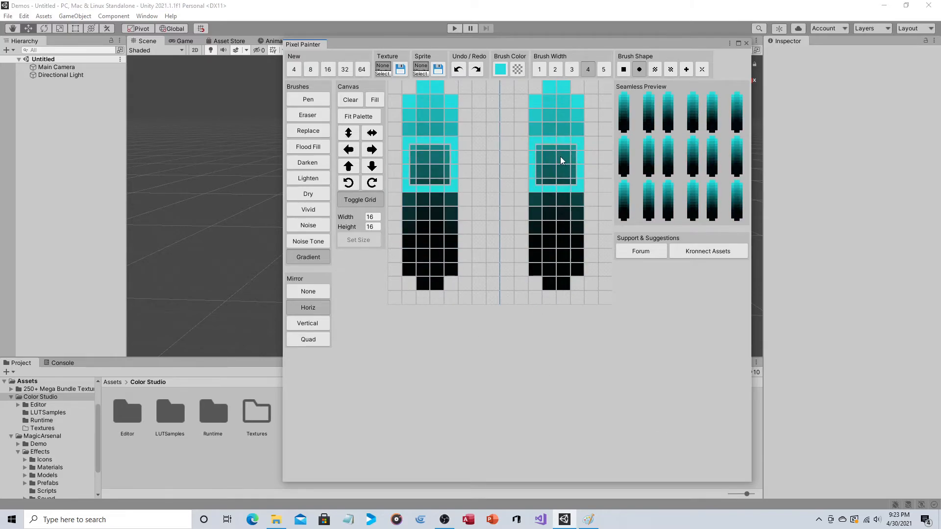
Paint a horizontal Gradient band with Vertical mirroring, and add diagonal Gradient strokes toward the center with Quad mirroring.
{"action": "left_click", "coordinate": [308, 323]}
{"action": "left_click_drag", "start_coordinate": [395, 138], "coordinate": [608, 161]}
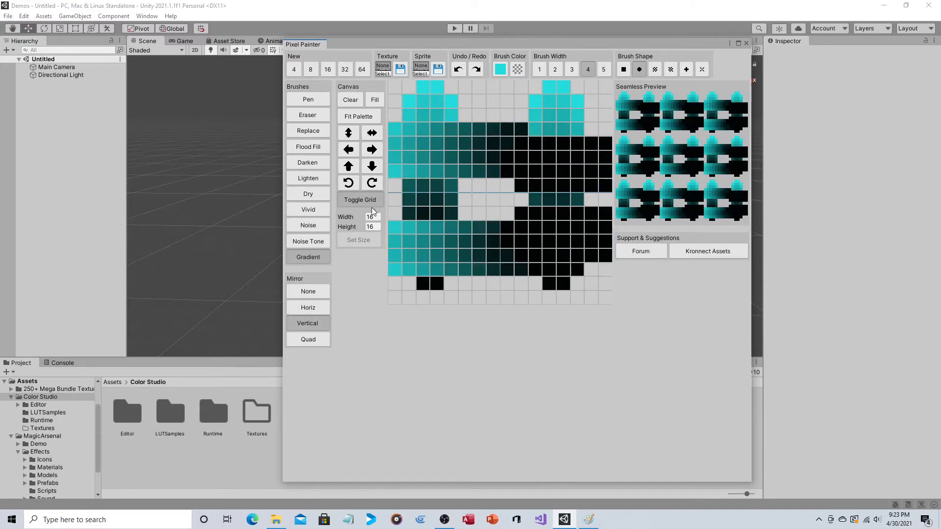
{"action": "left_click", "coordinate": [308, 339]}
{"action": "left_click_drag", "start_coordinate": [423, 100], "coordinate": [492, 170]}
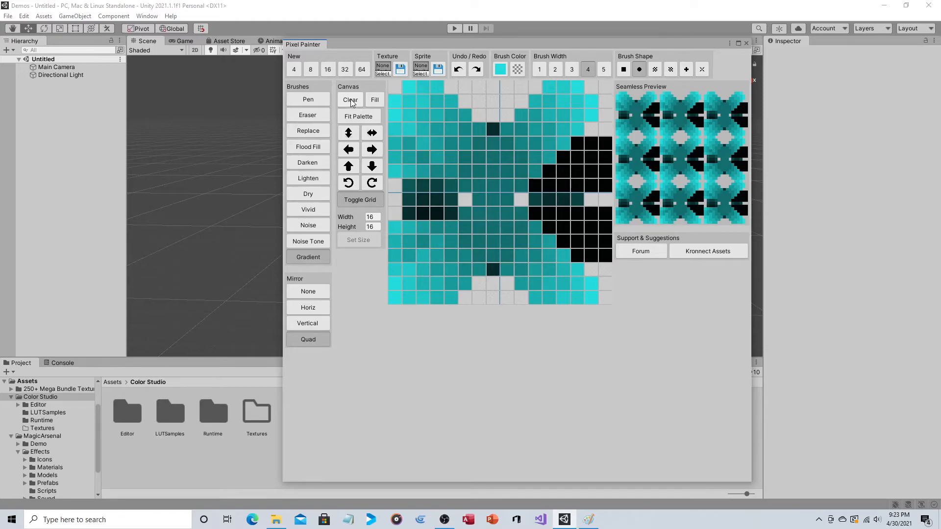
Flip the image vertically and back, and flip it horizontally and back.
{"action": "left_click", "coordinate": [349, 133]}
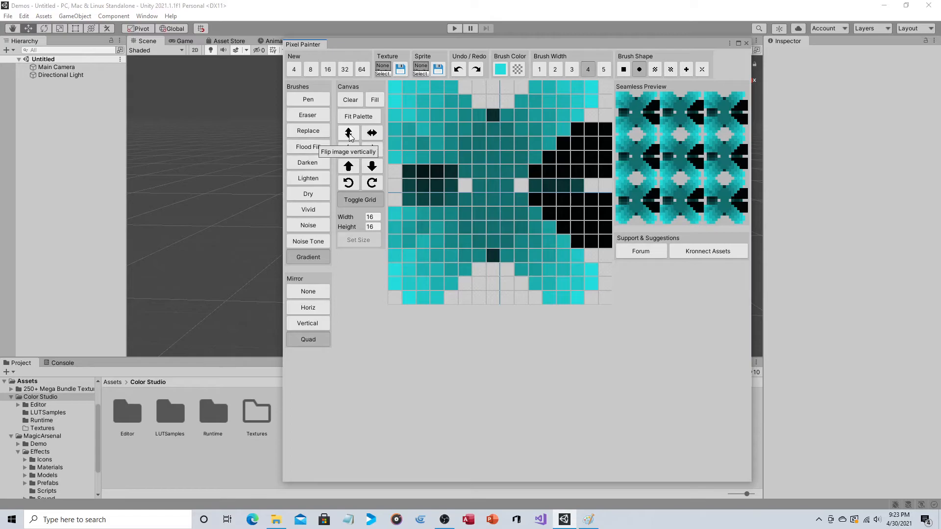
{"action": "left_click", "coordinate": [350, 136]}
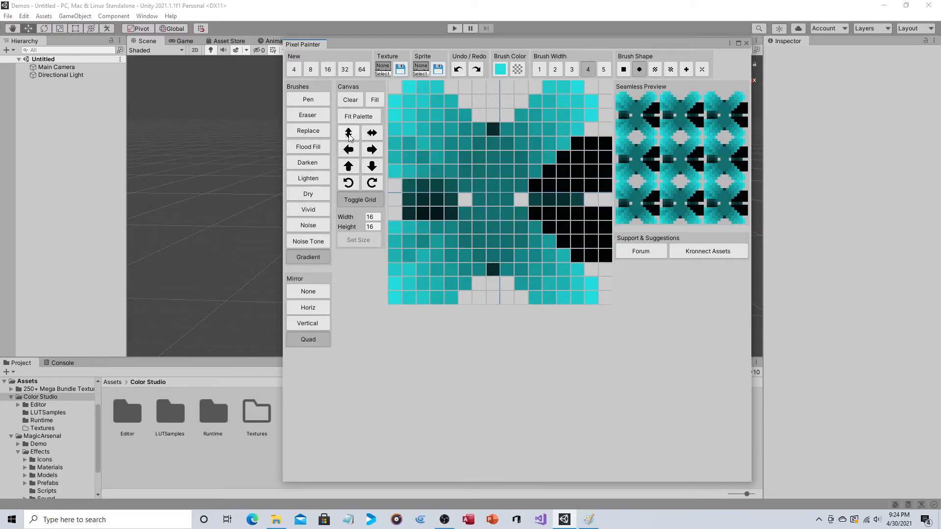
{"action": "left_click", "coordinate": [376, 135]}
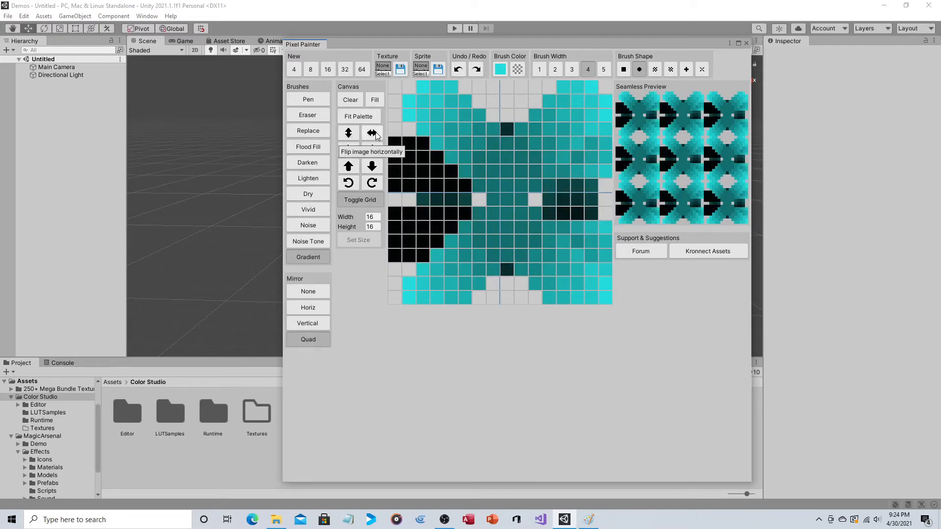
{"action": "left_click", "coordinate": [373, 135]}
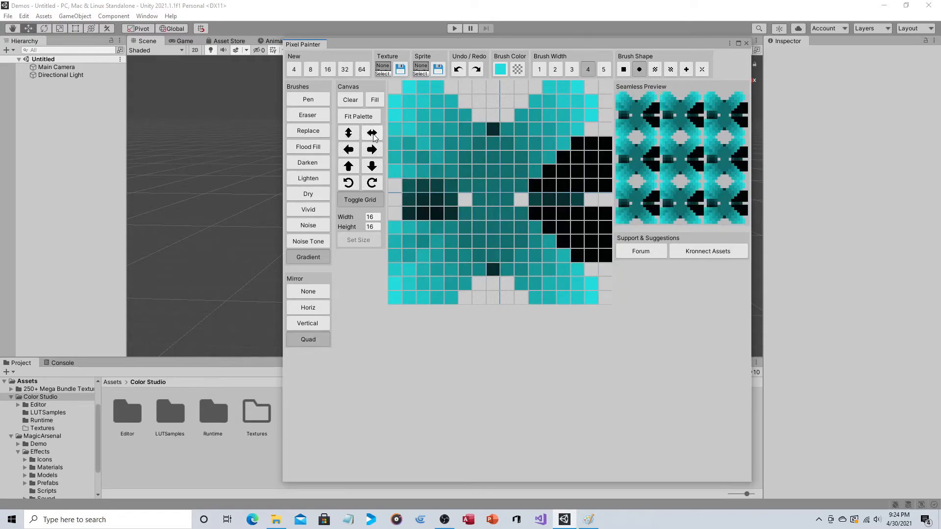
Displace the image 8 pixels to the left.
{"action": "left_click", "coordinate": [349, 152]}
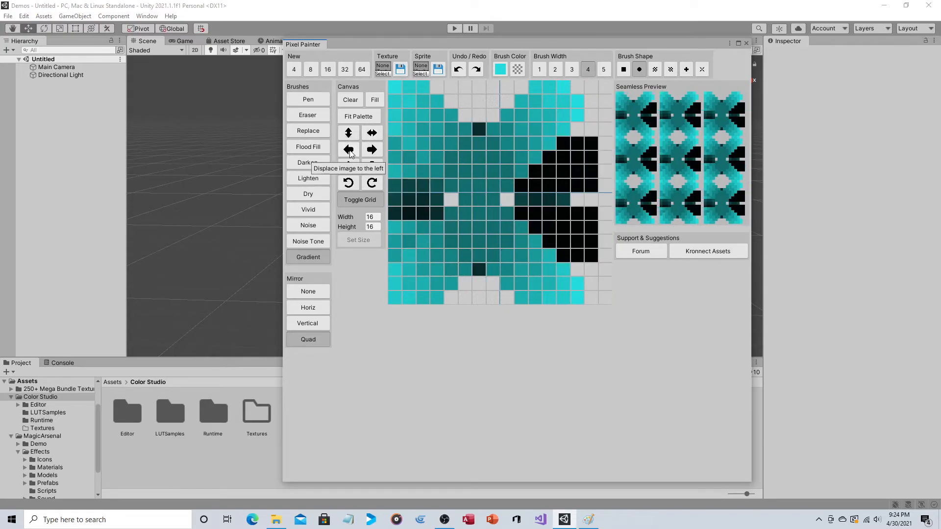
{"action": "left_click", "coordinate": [349, 152]}
{"action": "left_click", "coordinate": [350, 152]}
{"action": "left_click", "coordinate": [350, 152]}
{"action": "left_click", "coordinate": [349, 151]}
{"action": "left_click", "coordinate": [349, 151]}
{"action": "left_click", "coordinate": [349, 152]}
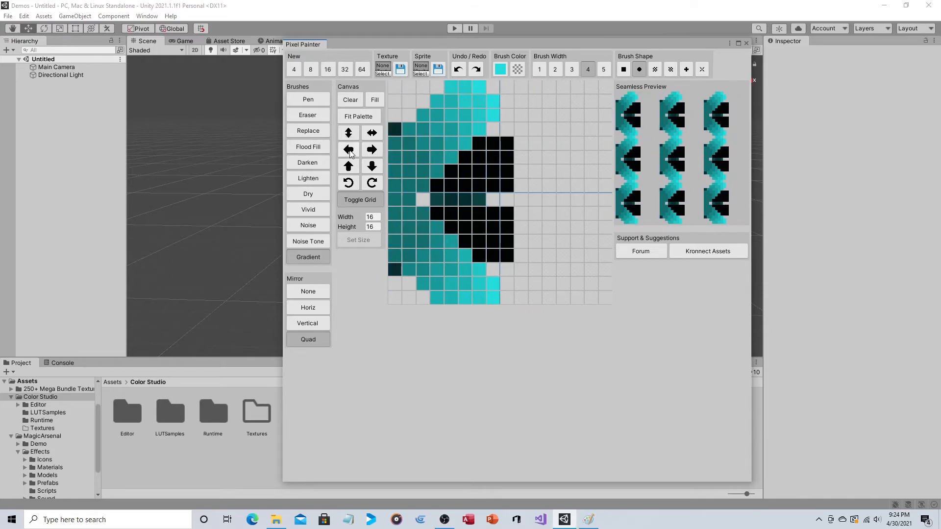
{"action": "left_click", "coordinate": [349, 152]}
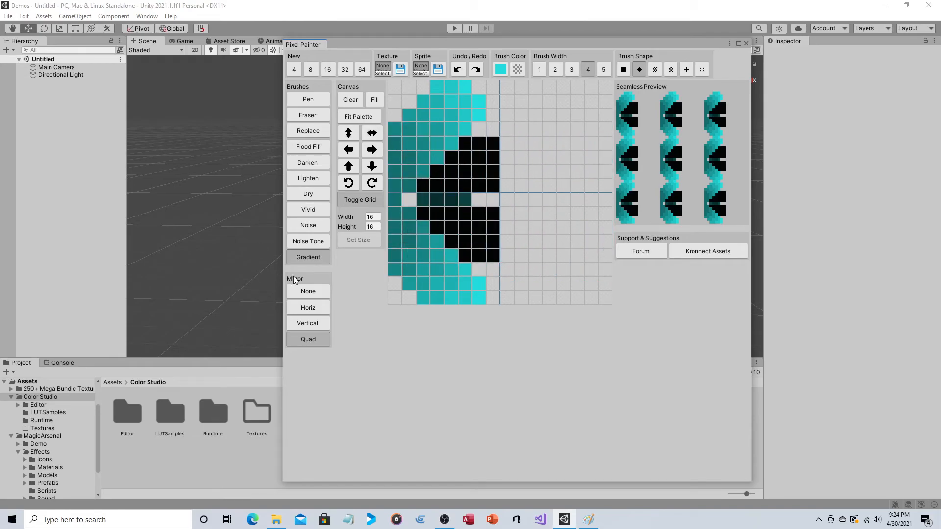
Turn mirroring off and displace the image 10 pixels to the right.
{"action": "left_click", "coordinate": [313, 292]}
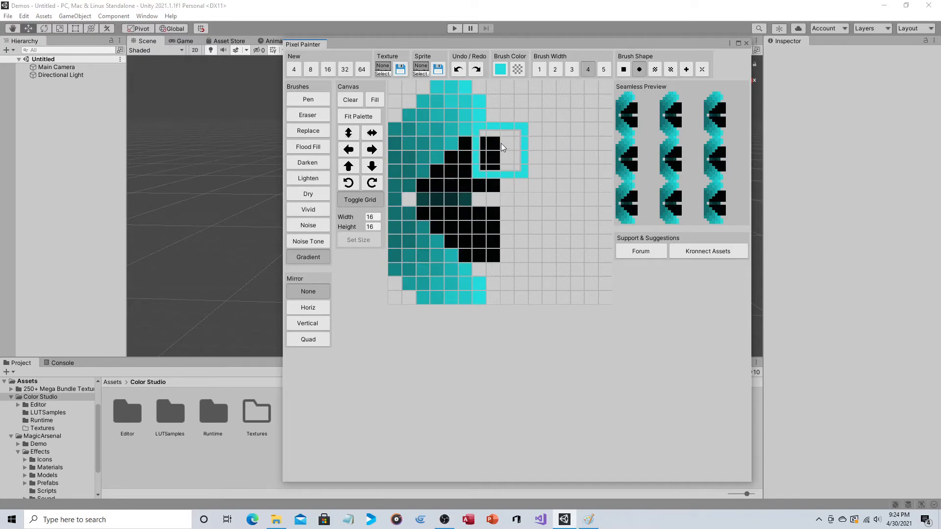
{"action": "left_click", "coordinate": [371, 149]}
{"action": "left_click", "coordinate": [371, 150]}
{"action": "left_click", "coordinate": [372, 150]}
{"action": "left_click", "coordinate": [371, 149]}
{"action": "left_click", "coordinate": [372, 149]}
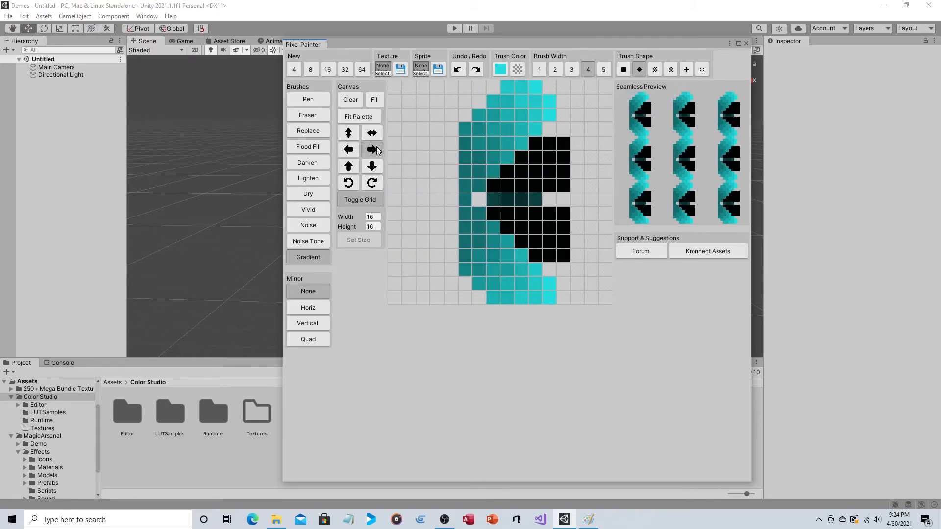
{"action": "left_click", "coordinate": [372, 149]}
{"action": "left_click", "coordinate": [372, 150]}
{"action": "left_click", "coordinate": [377, 151]}
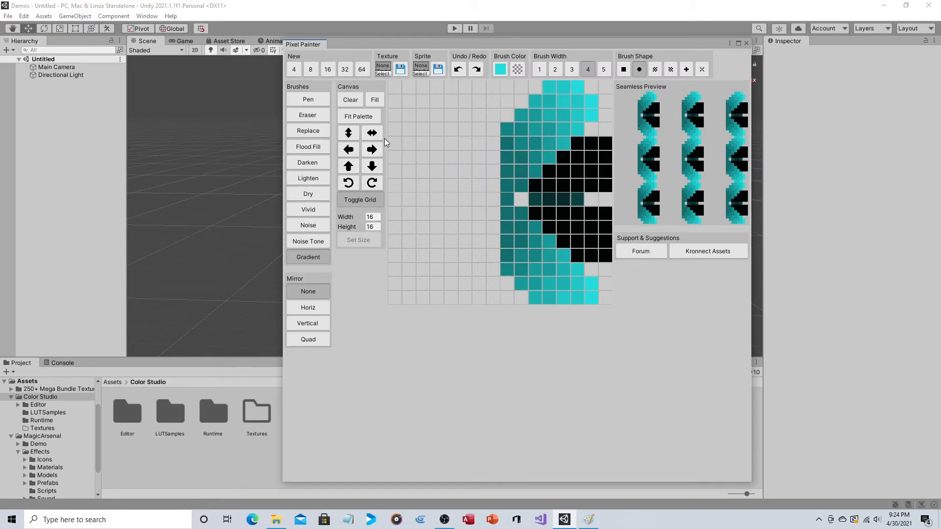
{"action": "left_click", "coordinate": [372, 150]}
{"action": "left_click", "coordinate": [372, 150]}
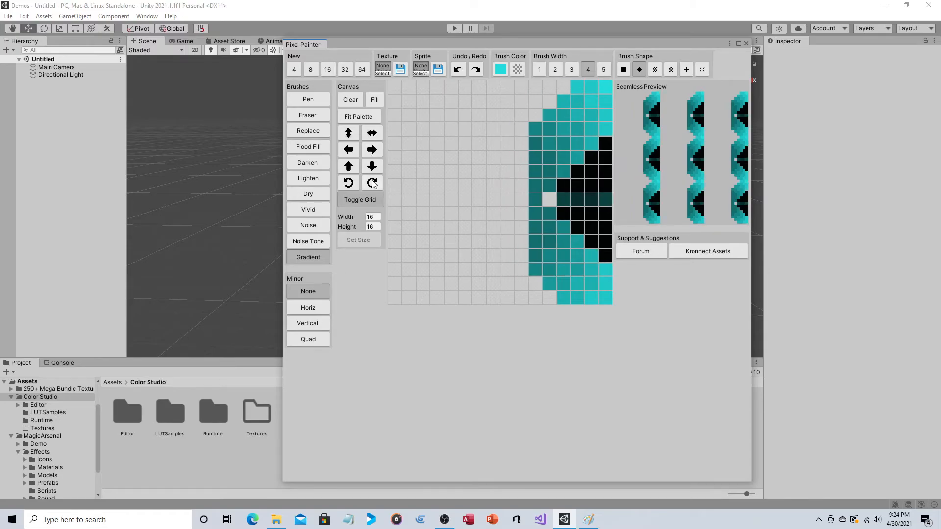
Displace the image 5 pixels upward.
{"action": "left_click", "coordinate": [348, 166]}
{"action": "left_click", "coordinate": [348, 166]}
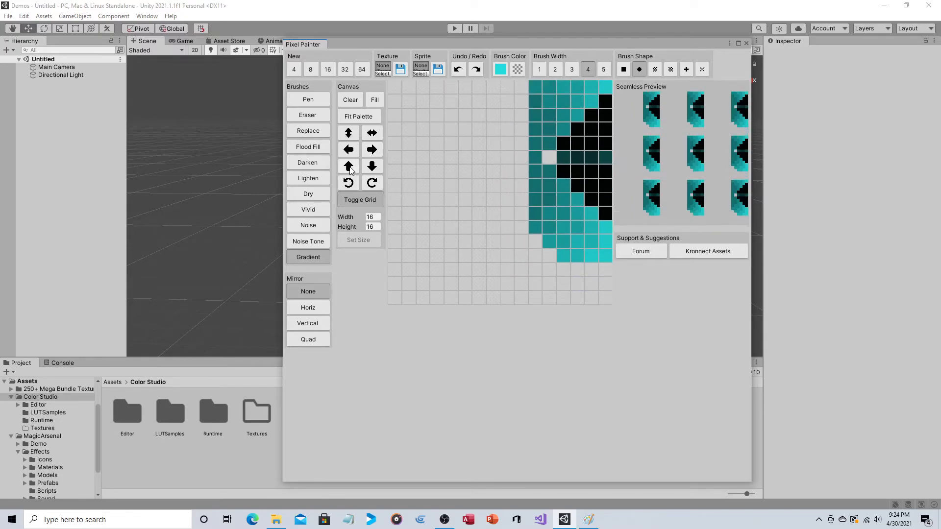
{"action": "left_click", "coordinate": [348, 166]}
{"action": "left_click", "coordinate": [348, 166]}
{"action": "left_click", "coordinate": [348, 166]}
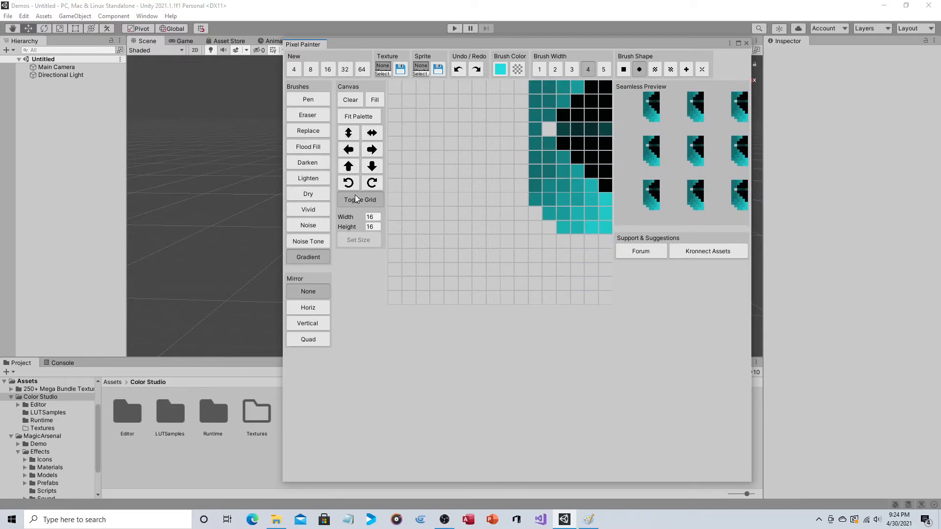
Displace the image 5 pixels downward.
{"action": "left_click", "coordinate": [372, 167]}
{"action": "left_click", "coordinate": [372, 166]}
{"action": "left_click", "coordinate": [372, 167]}
{"action": "left_click", "coordinate": [371, 166]}
{"action": "left_click", "coordinate": [372, 166]}
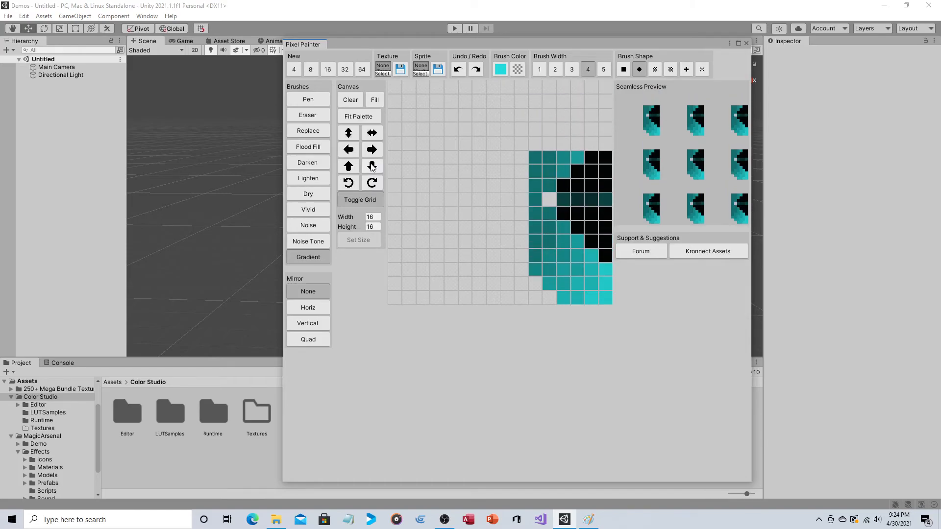
Rotate the image 90° counterclockwise three times and back clockwise three times, and toggle the canvas grid off and on.
{"action": "left_click", "coordinate": [348, 183]}
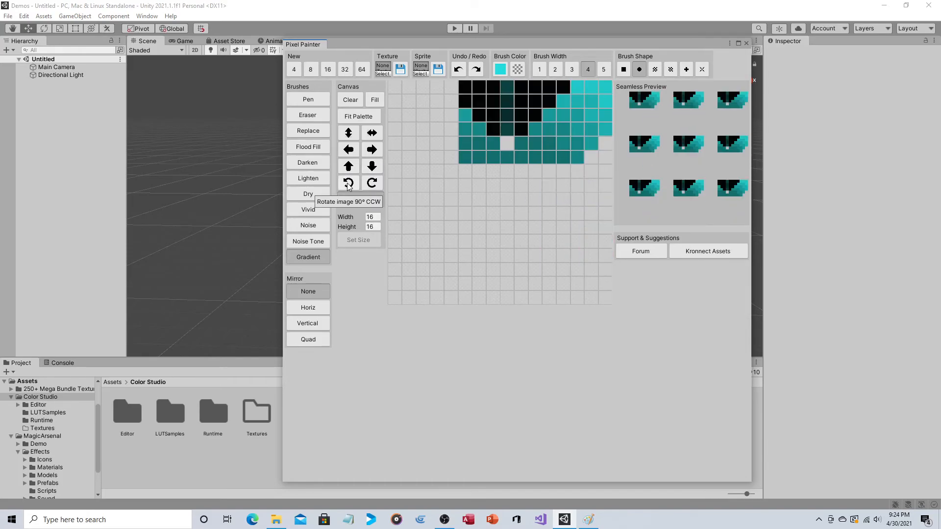
{"action": "left_click", "coordinate": [349, 184]}
{"action": "left_click", "coordinate": [349, 183]}
{"action": "left_click", "coordinate": [372, 183]}
{"action": "left_click", "coordinate": [371, 184]}
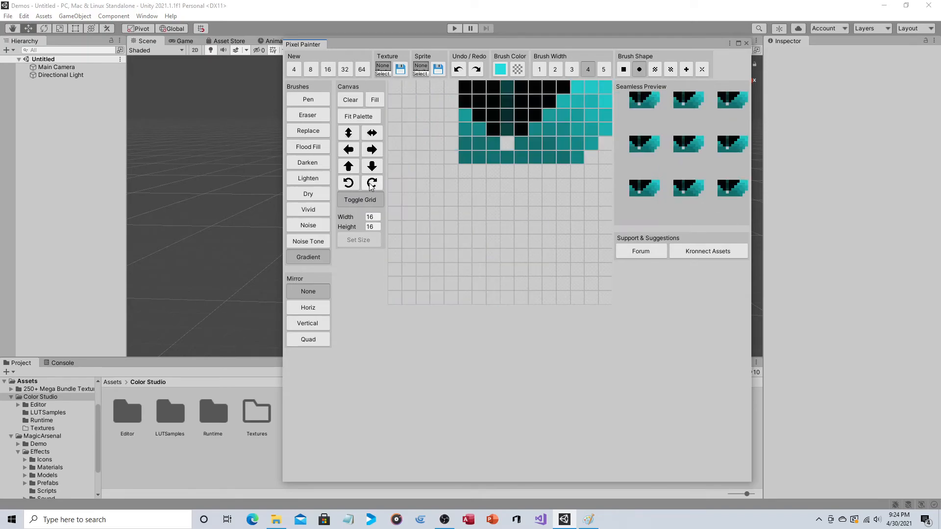
{"action": "left_click", "coordinate": [372, 184]}
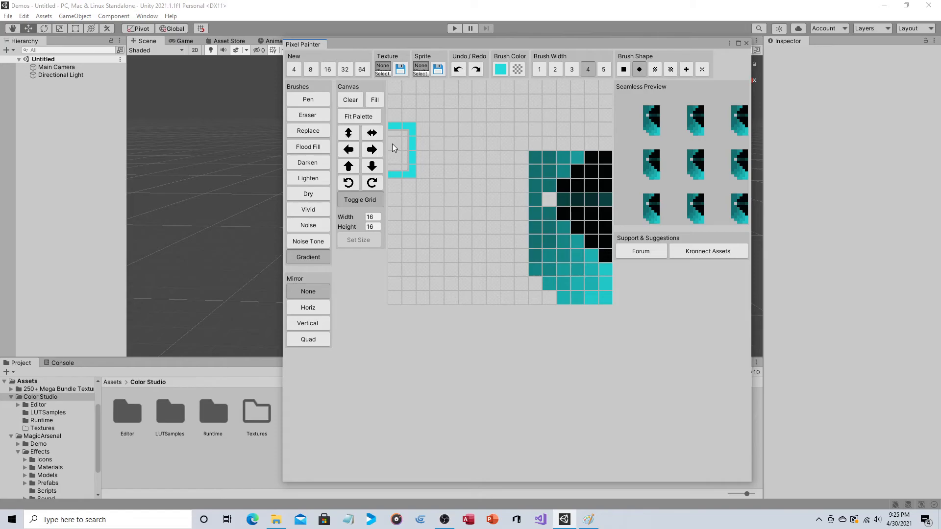
{"action": "left_click", "coordinate": [359, 200]}
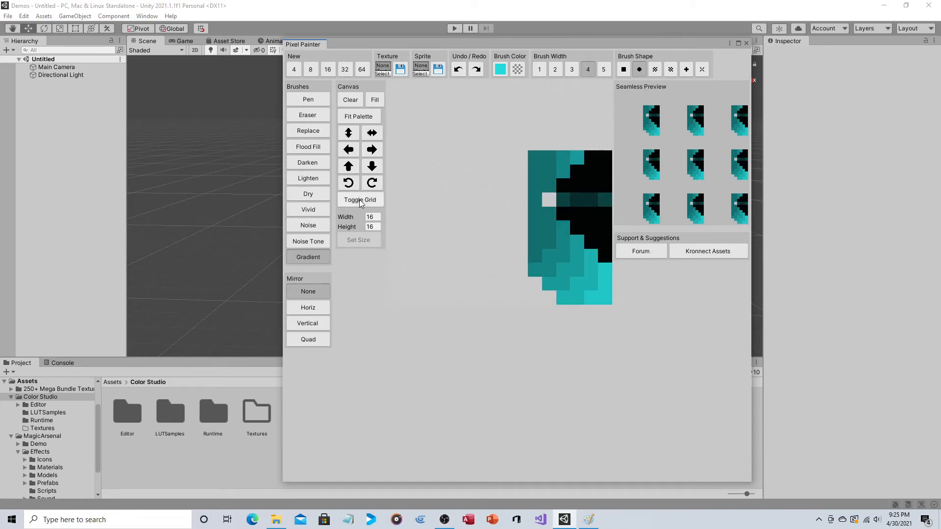
{"action": "left_click", "coordinate": [359, 198]}
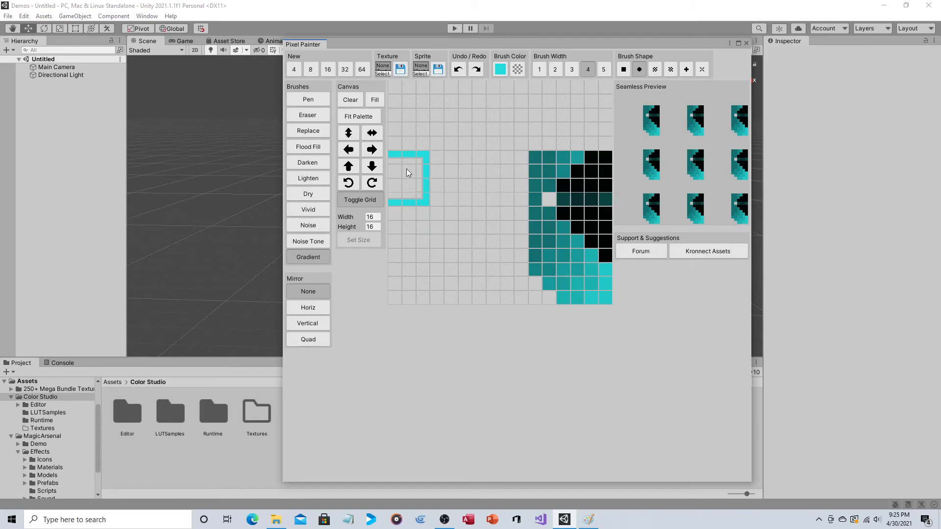
Save the painted canvas as a texture in Color Studio's Textures folder, and close Pixel Painter with the texture asset selected.
{"action": "left_click", "coordinate": [402, 70]}
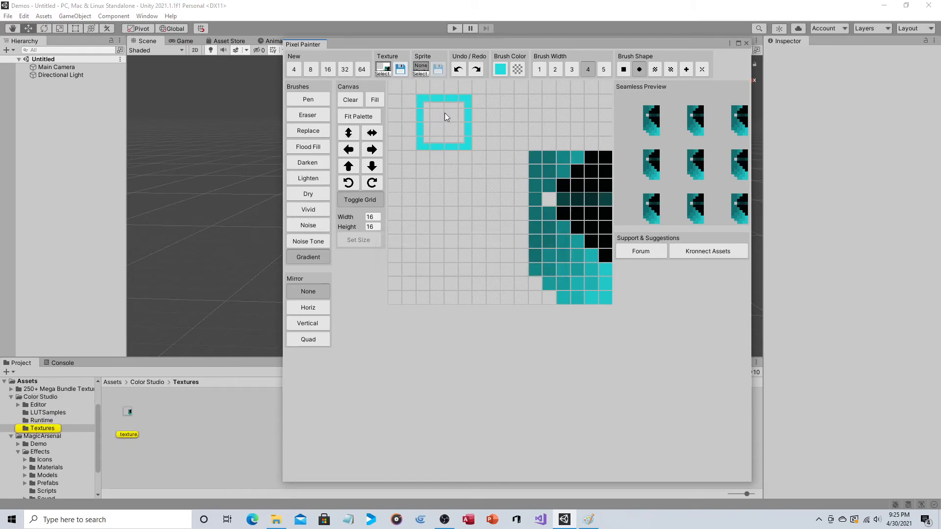
{"action": "left_click", "coordinate": [131, 412]}
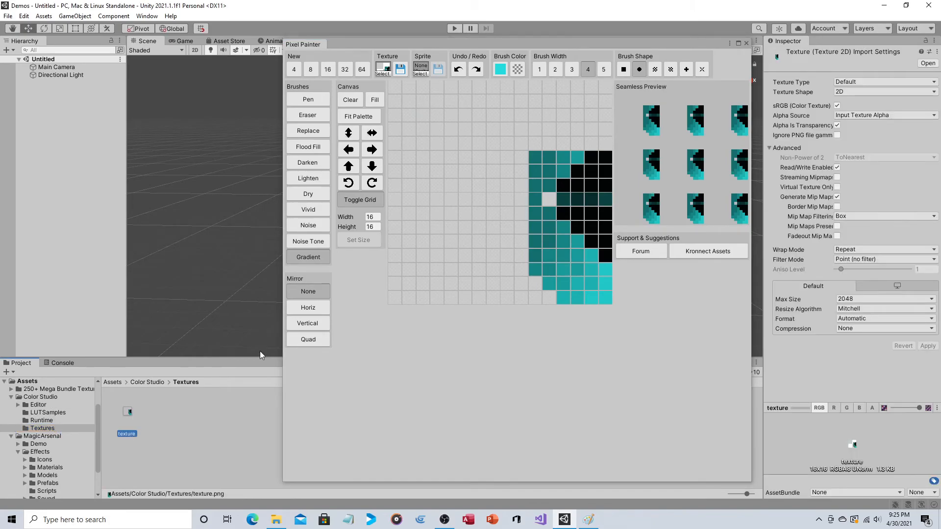
{"action": "left_click", "coordinate": [746, 43]}
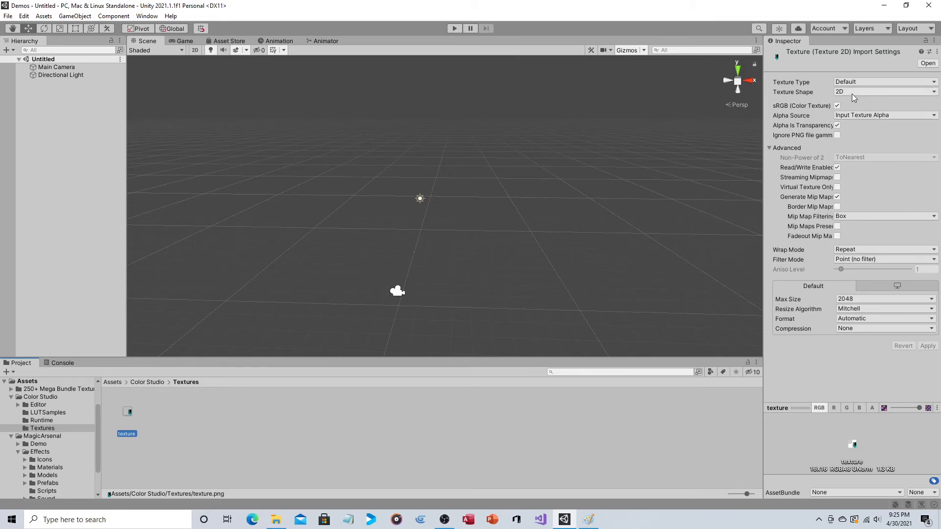
Set the saved texture's type to Sprite (2D and UI) and apply the import settings.
{"action": "left_click", "coordinate": [874, 82]}
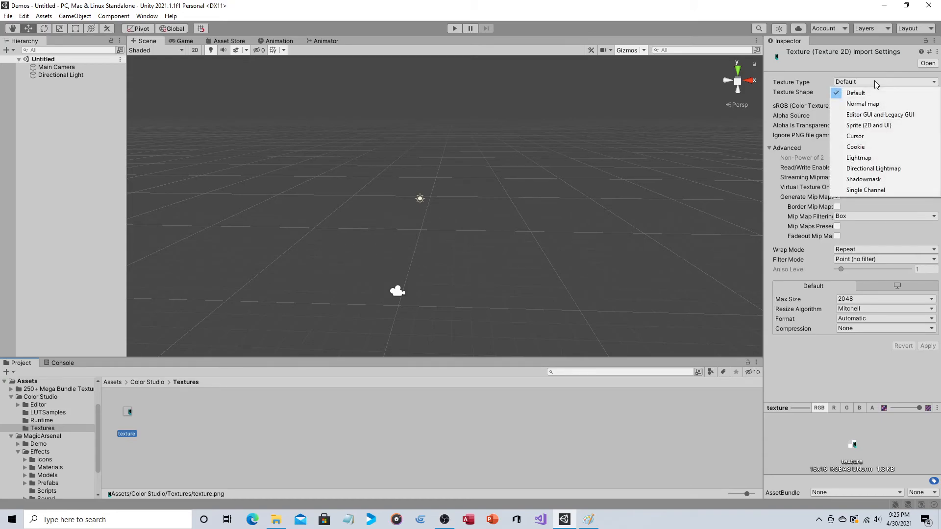
{"action": "left_click", "coordinate": [884, 127]}
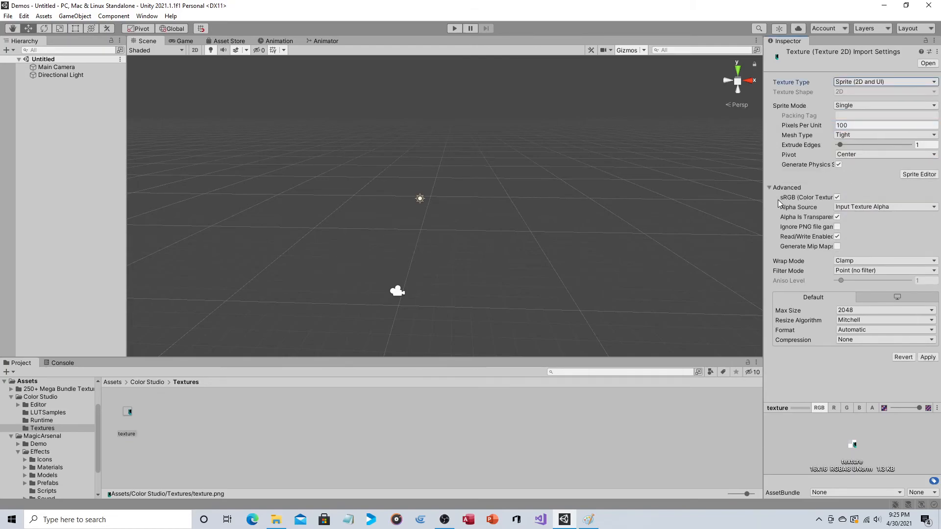
{"action": "left_click", "coordinate": [927, 356]}
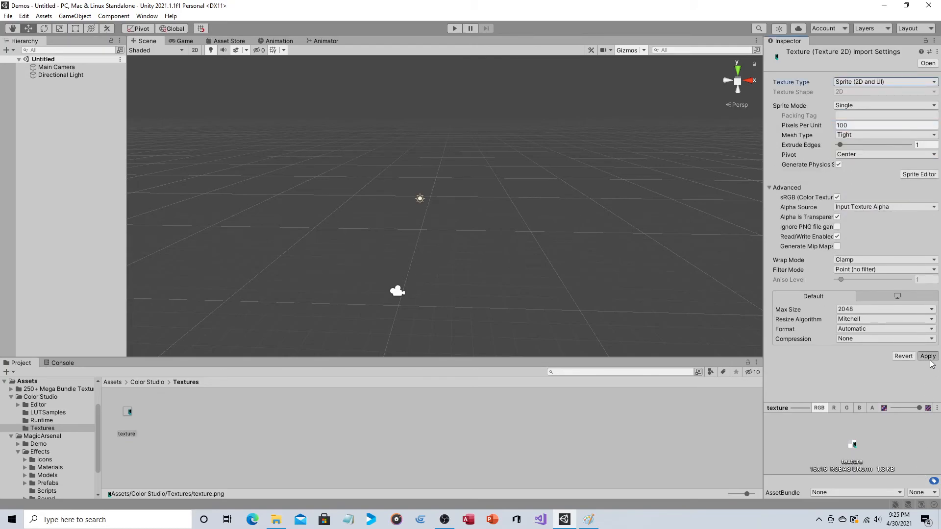